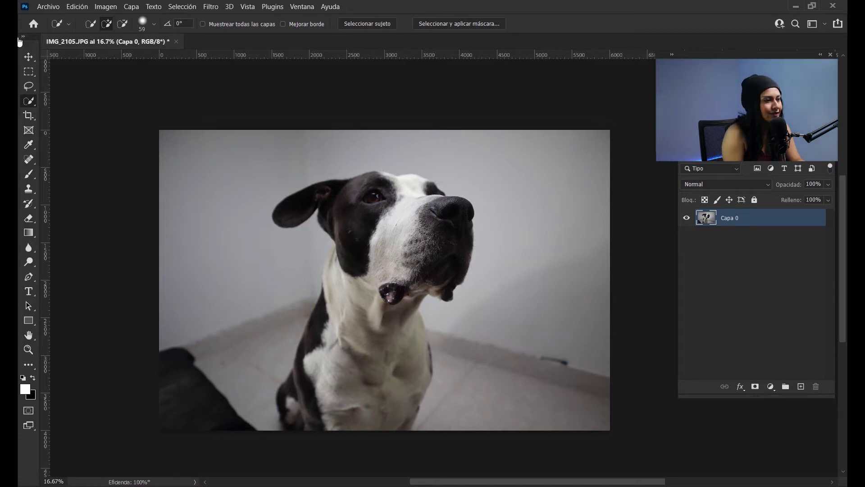
Open the Selección menu to start selecting the dog
click(184, 9)
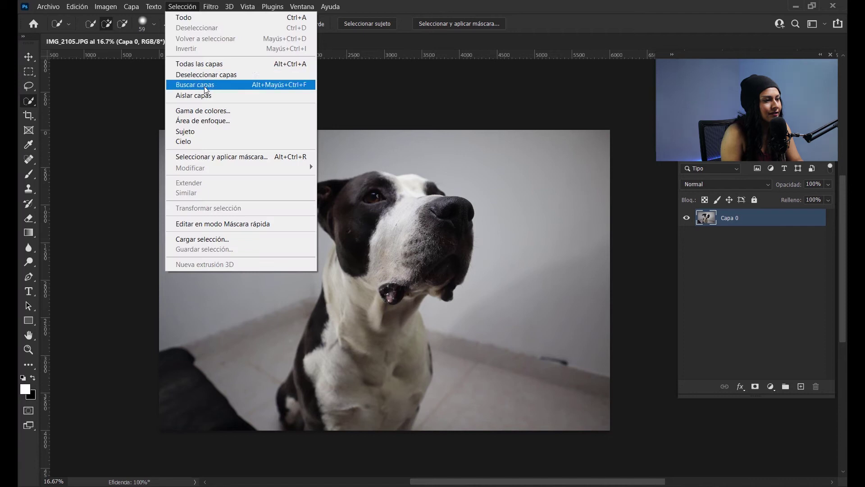
Select the dog with Selección > Sujeto, check its edges up close, and mask out the room
click(226, 131)
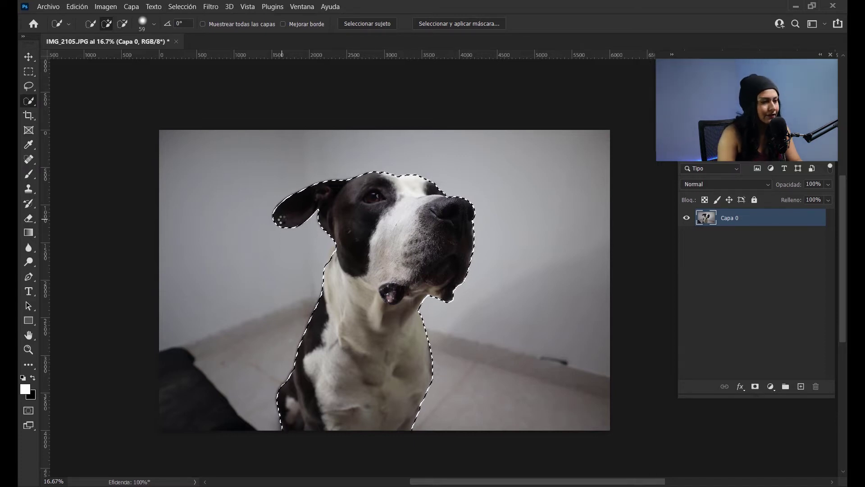
key(ctrl+plus)
key(ctrl+plus)
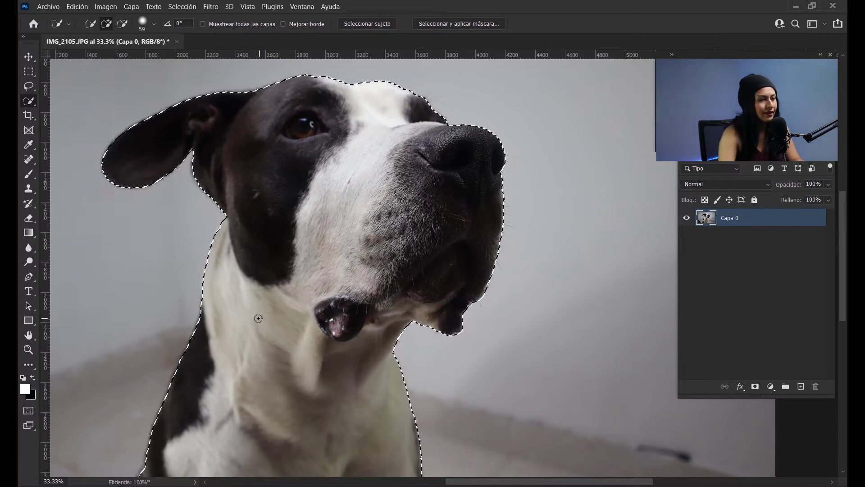
key(ctrl+minus)
key(ctrl+minus)
key(ctrl+minus)
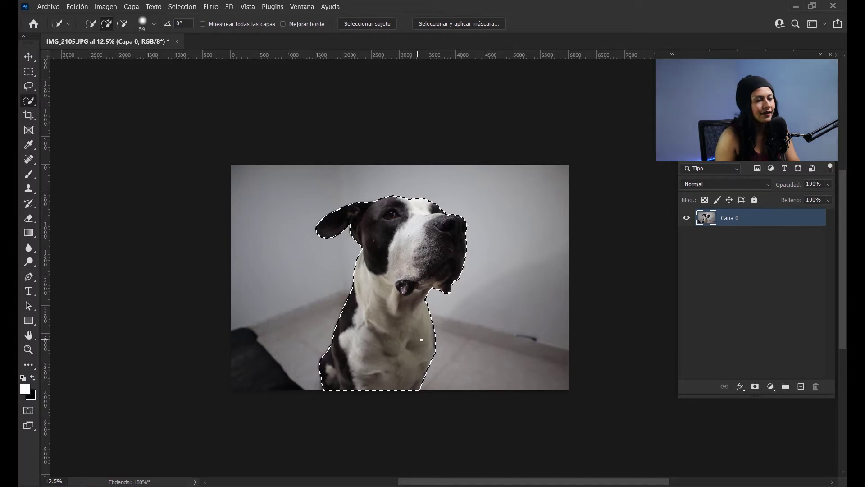
click(755, 387)
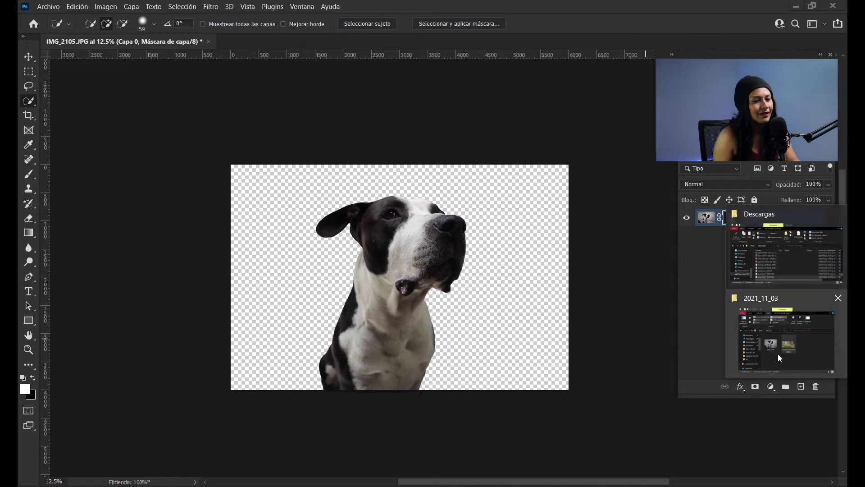
Drag the mushroom-417647(2) forest photo from File Explorer onto the Photoshop canvas
key(alt+Tab)
drag(703, 68, 743, 60)
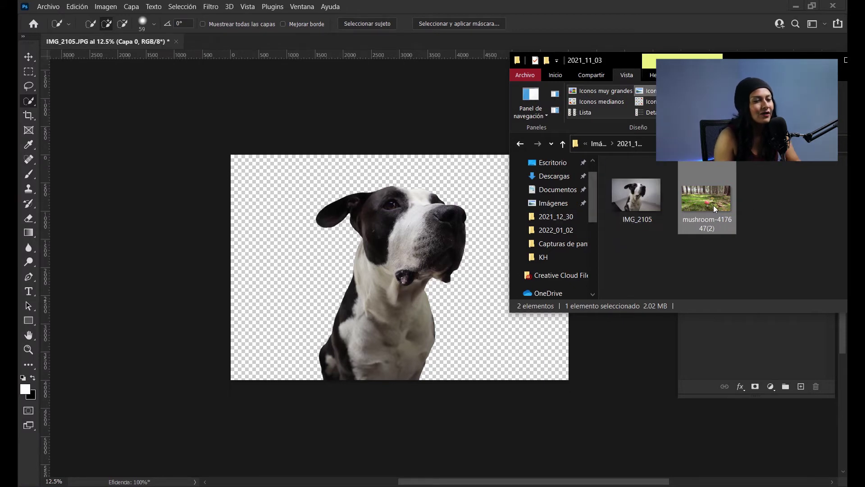
drag(713, 207, 309, 218)
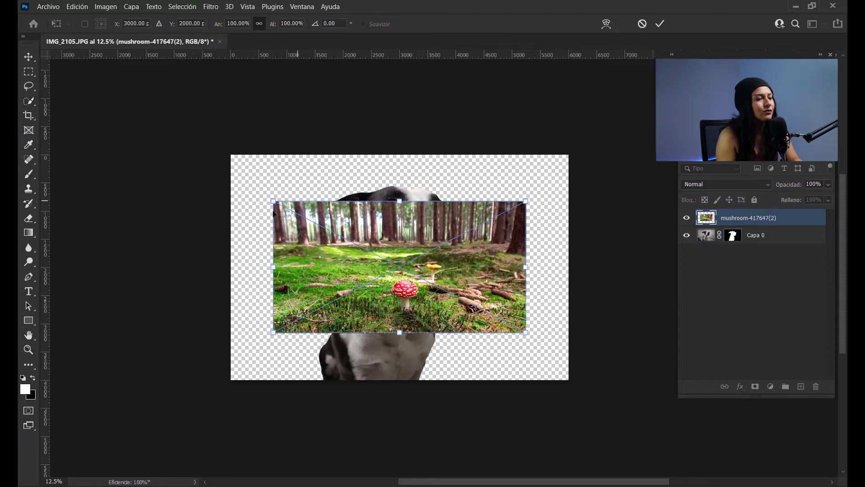
Scale the forest photo past the canvas edges, commit it, and place its layer below Capa 0
drag(273, 202, 133, 129)
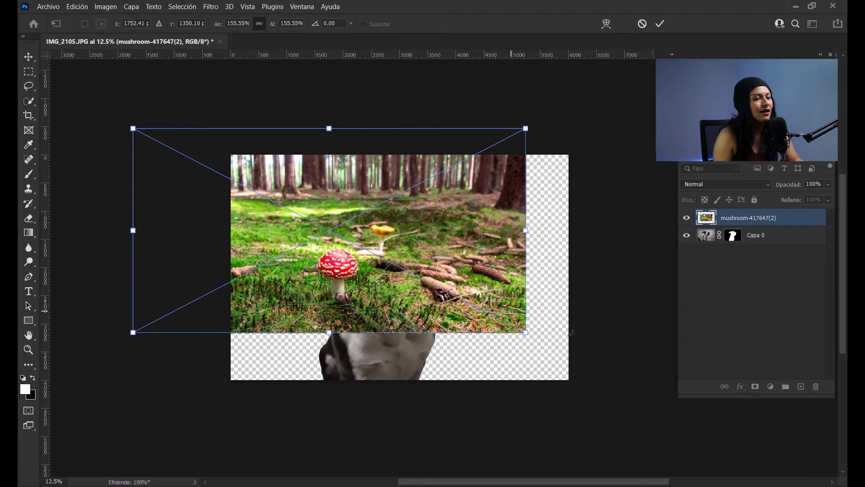
drag(525, 333, 643, 393)
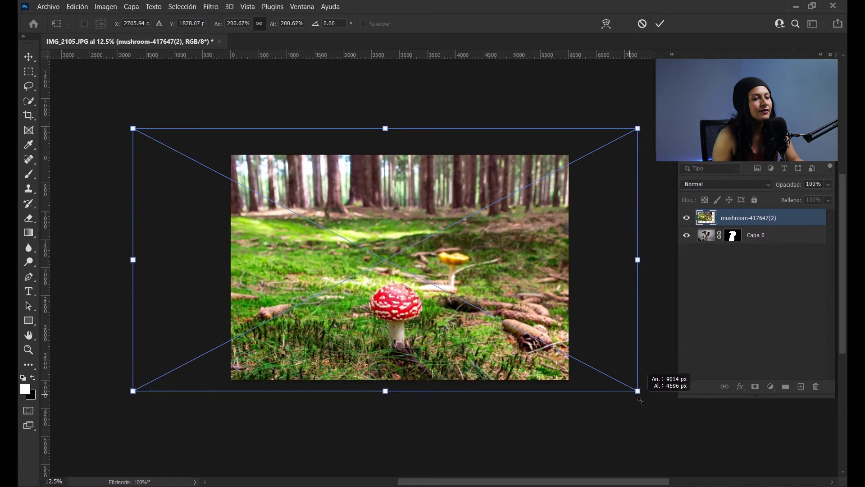
drag(457, 290, 454, 296)
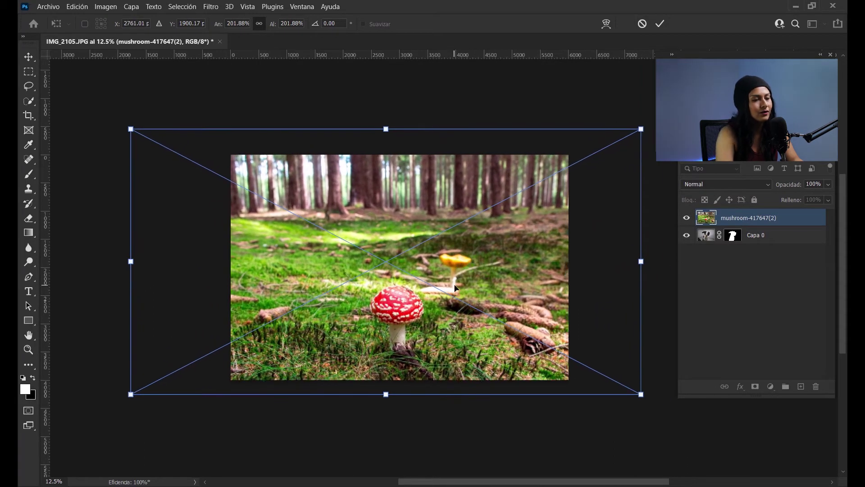
key(Return)
key(w)
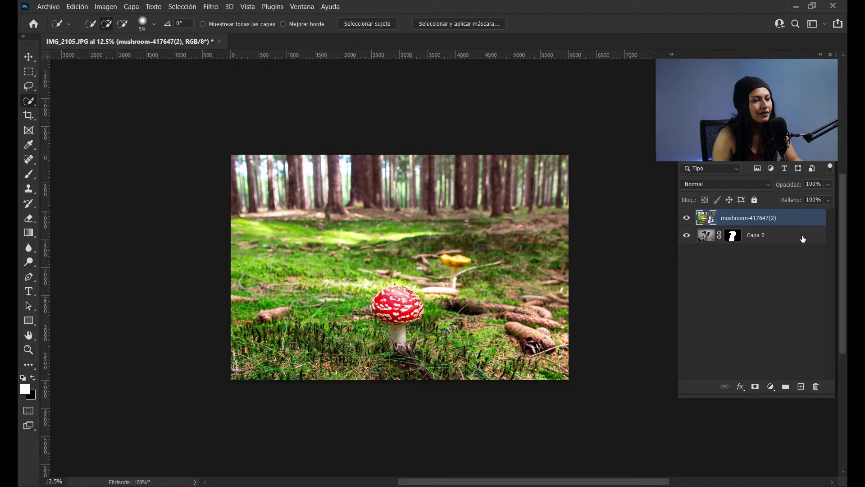
drag(789, 219, 788, 246)
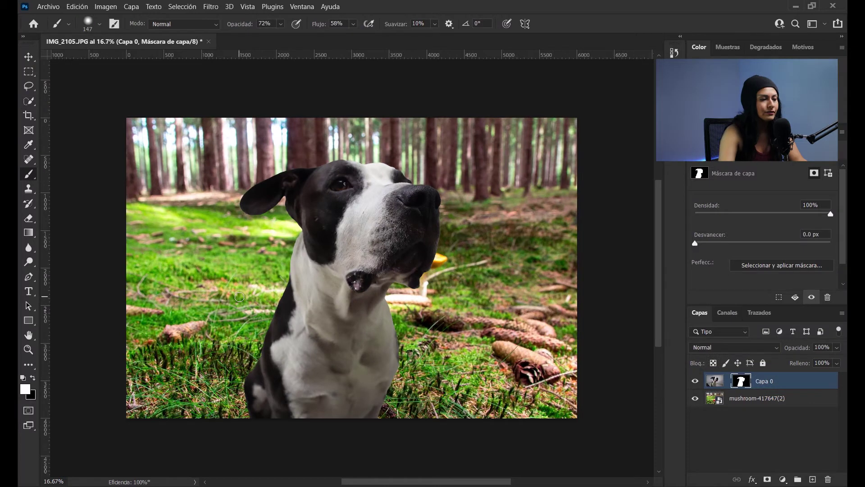
Compare the dog with its mask toggled off, then feather the mask to 8.9 px
key(ctrl+plus)
key(ctrl+plus)
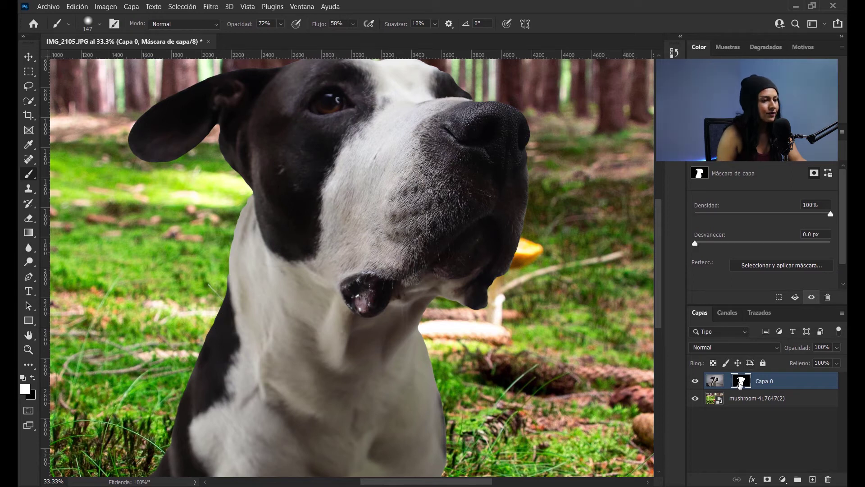
shift+click(739, 383)
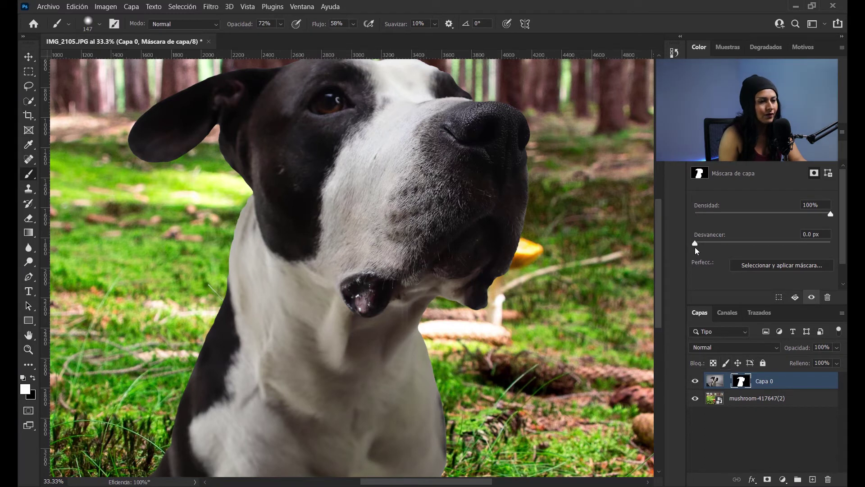
drag(720, 244, 726, 243)
drag(741, 243, 745, 243)
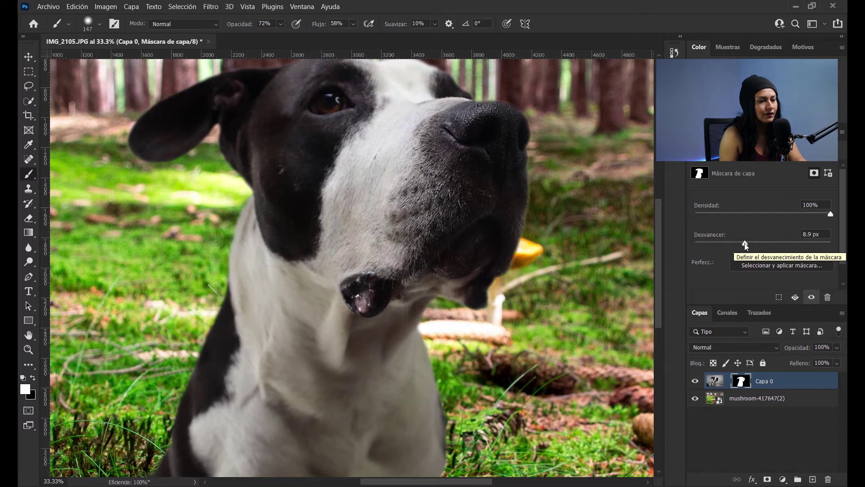
key(ctrl+minus)
key(ctrl+minus)
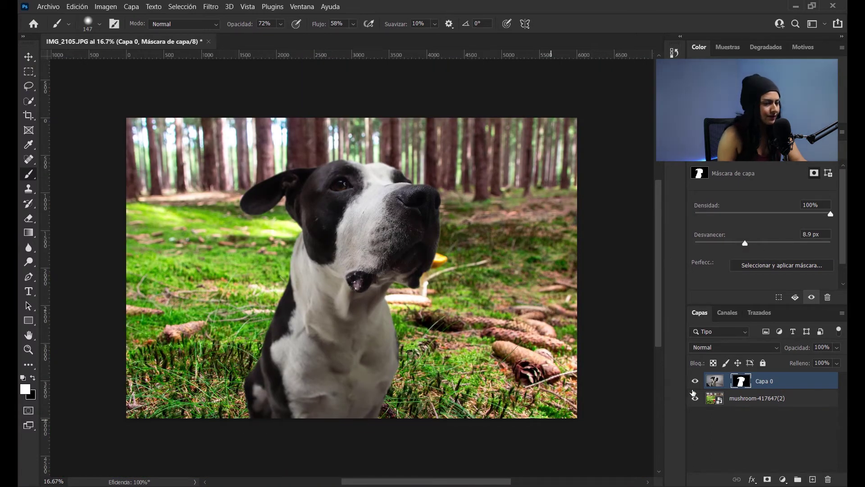
Apply a Gaussian blur with a 12.5-pixel radius to the mushroom forest layer
click(728, 399)
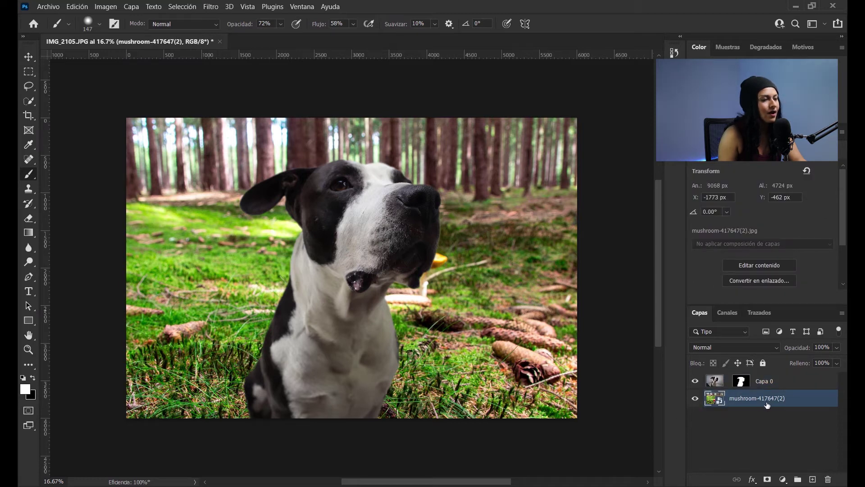
click(211, 7)
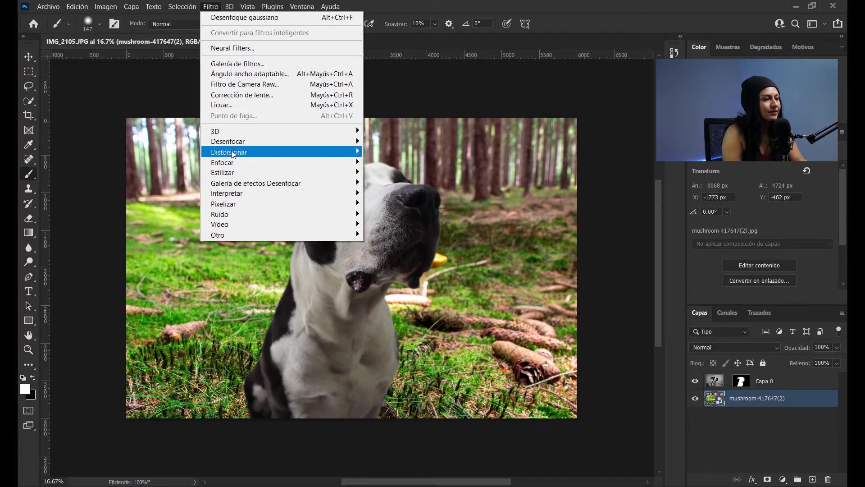
mouse_move(228, 142)
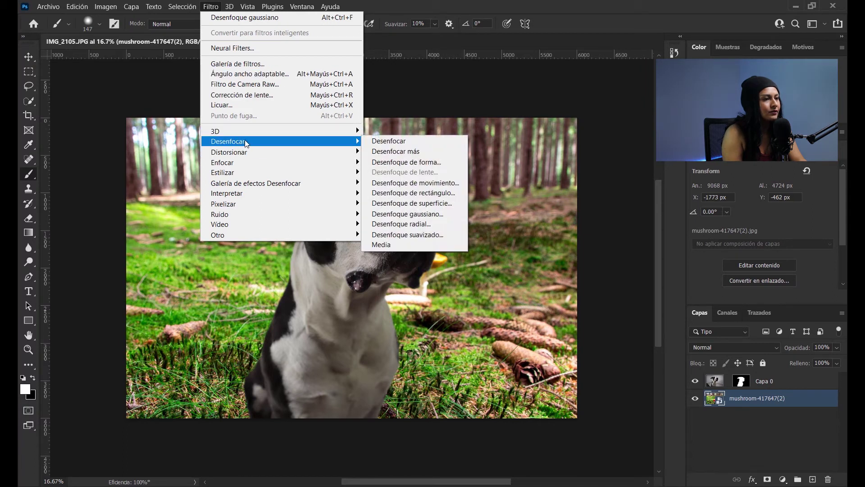
click(412, 214)
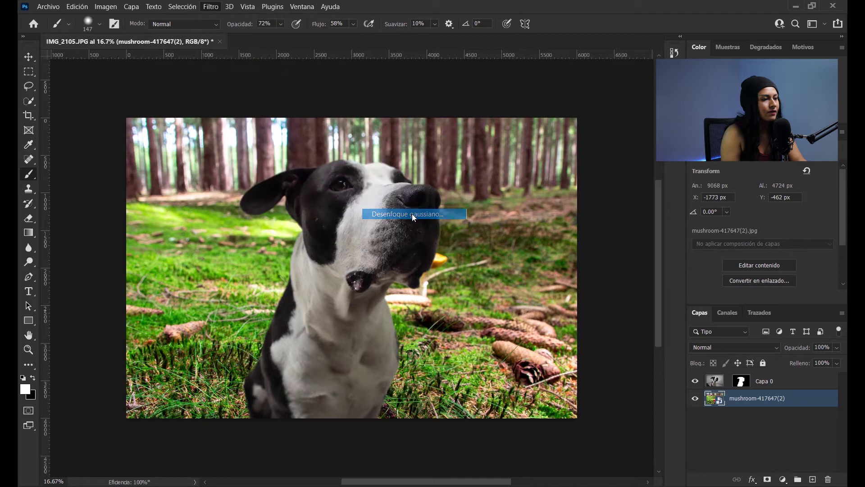
drag(581, 264, 558, 266)
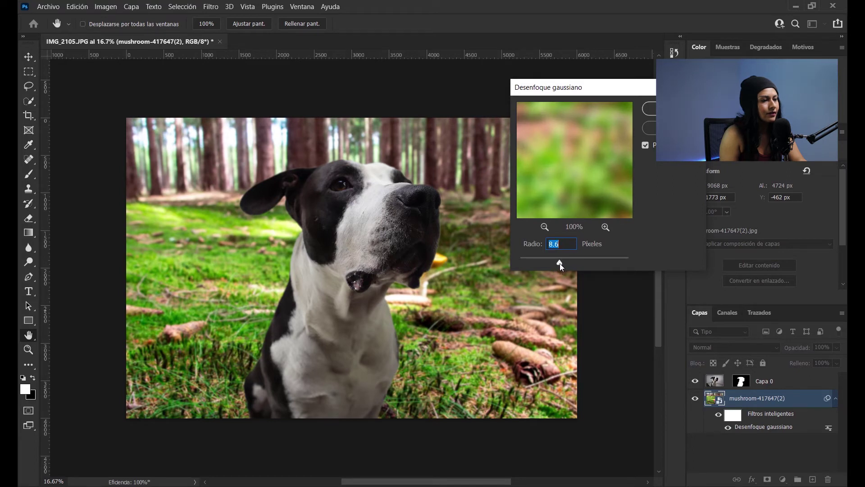
drag(558, 264, 562, 265)
drag(565, 265, 562, 268)
click(649, 108)
key(b)
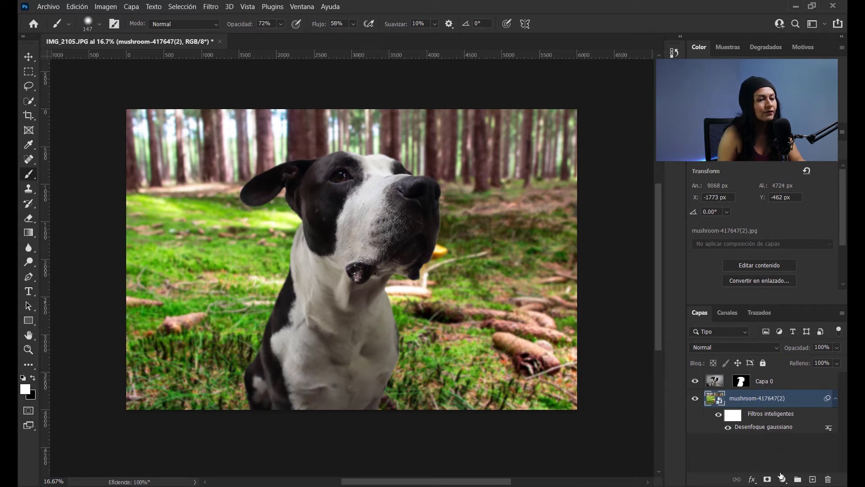
click(782, 480)
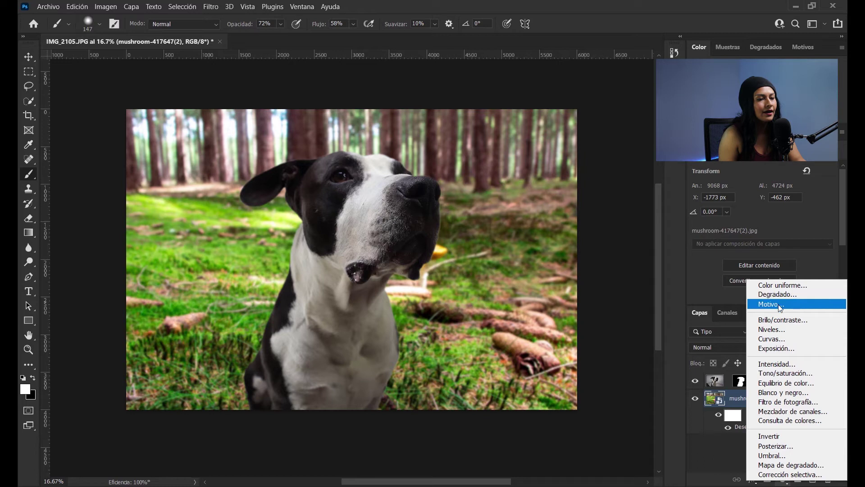
Add a Tono/saturación layer above the forest with Hue shifted to -76 for a magenta tint
click(787, 375)
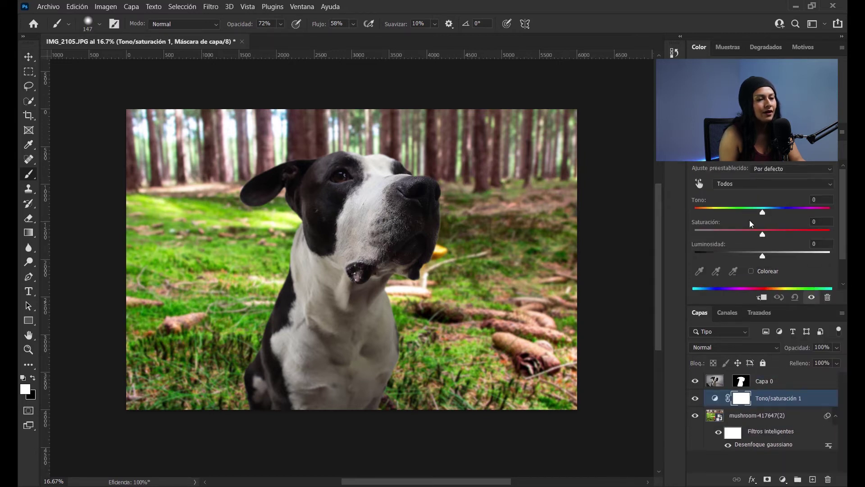
mouse_move(761, 214)
mouse_down()
mouse_move(716, 218)
mouse_move(724, 221)
mouse_up()
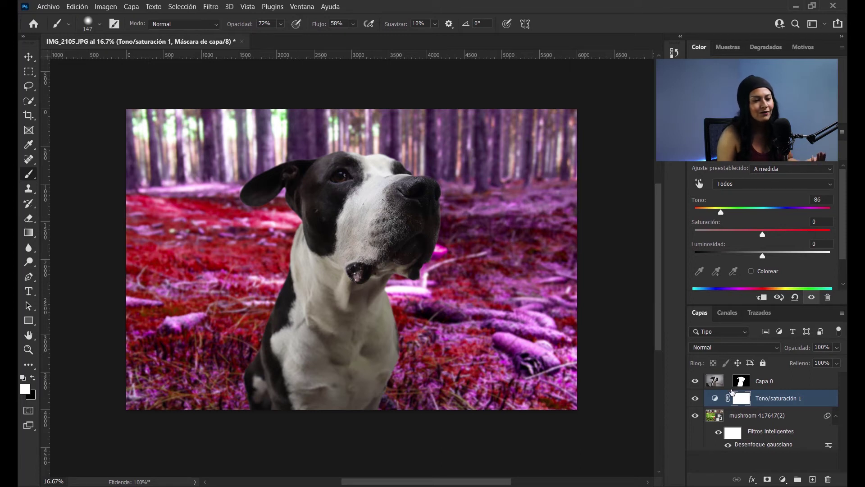
click(783, 480)
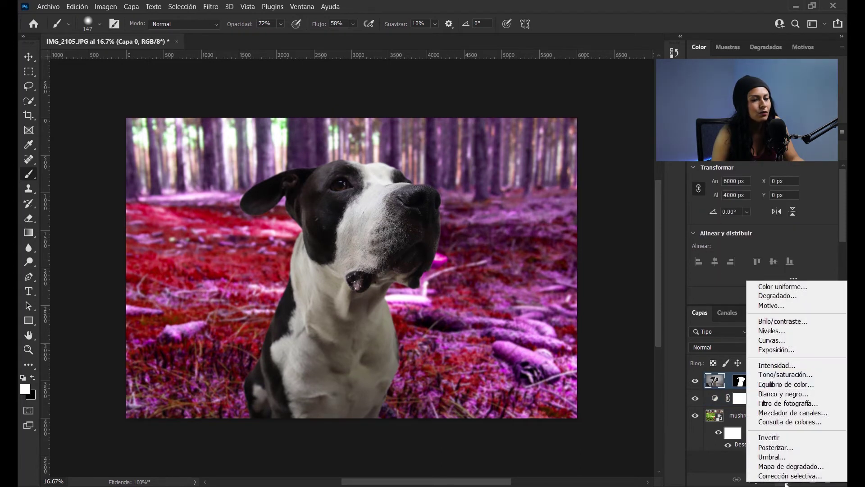
Add a Curves layer clipped to the dog using the Buscar colores oscuros y claros auto algorithm
click(770, 342)
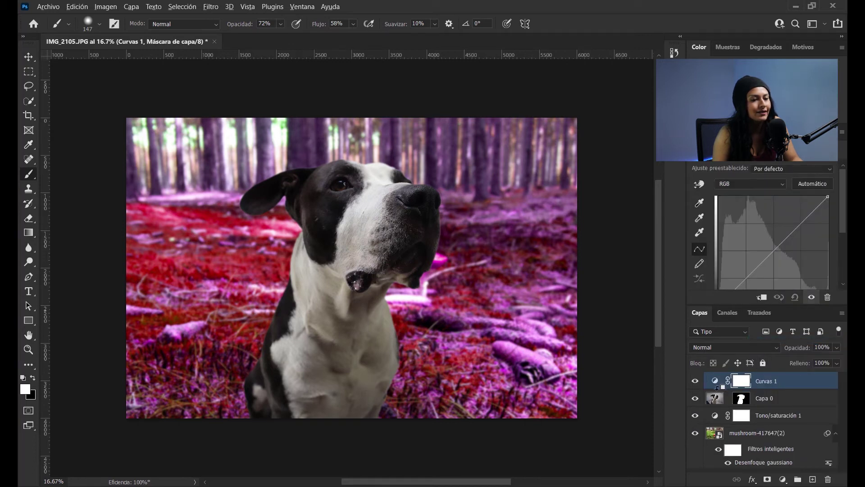
alt+click(719, 390)
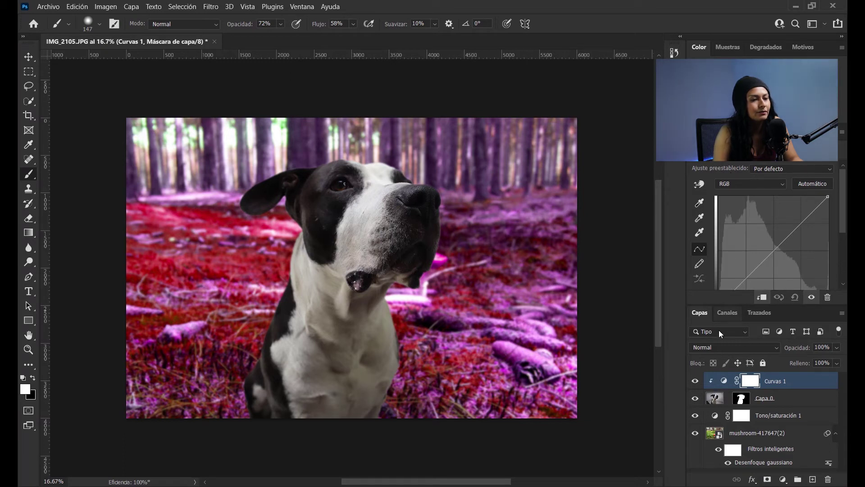
click(725, 382)
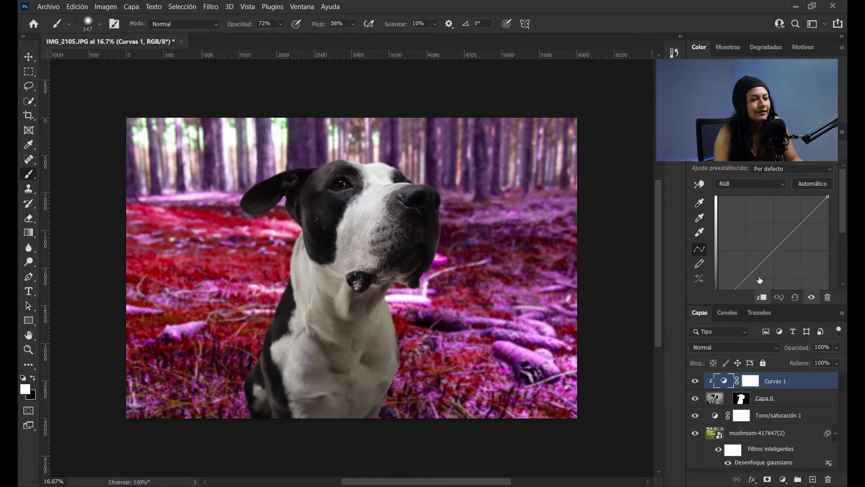
click(841, 133)
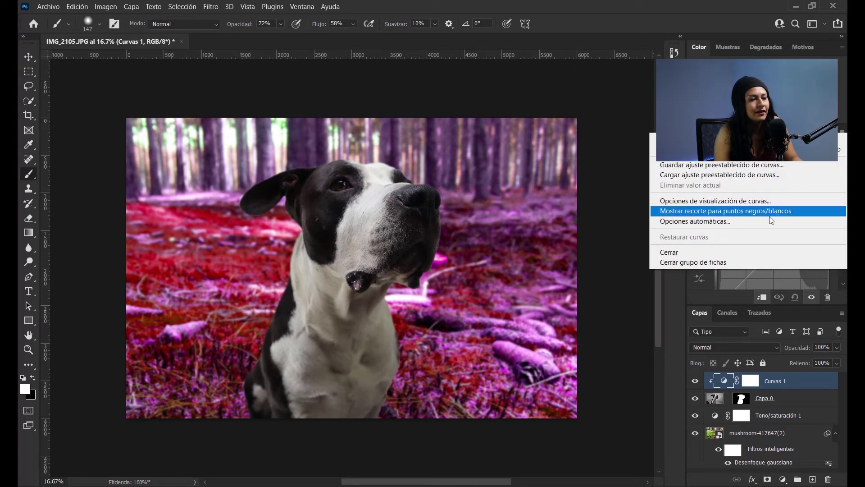
click(686, 222)
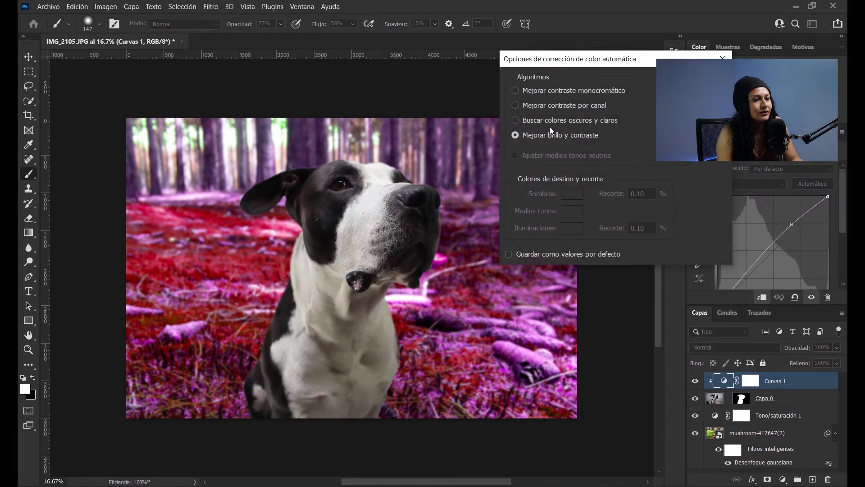
click(515, 119)
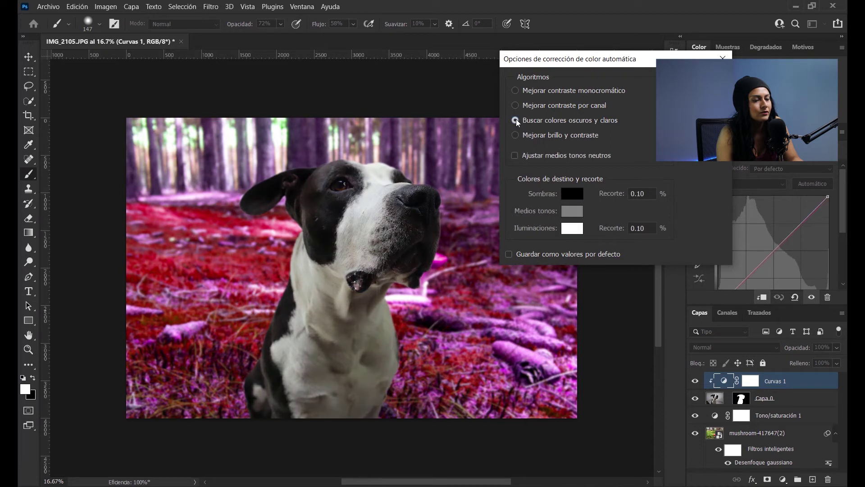
Set the Curves shadow target colour to a dark red sampled from the image
click(568, 194)
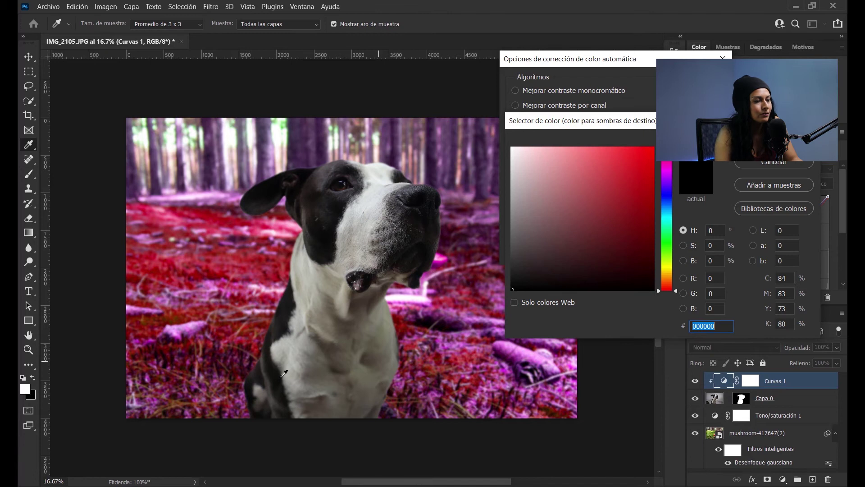
click(169, 352)
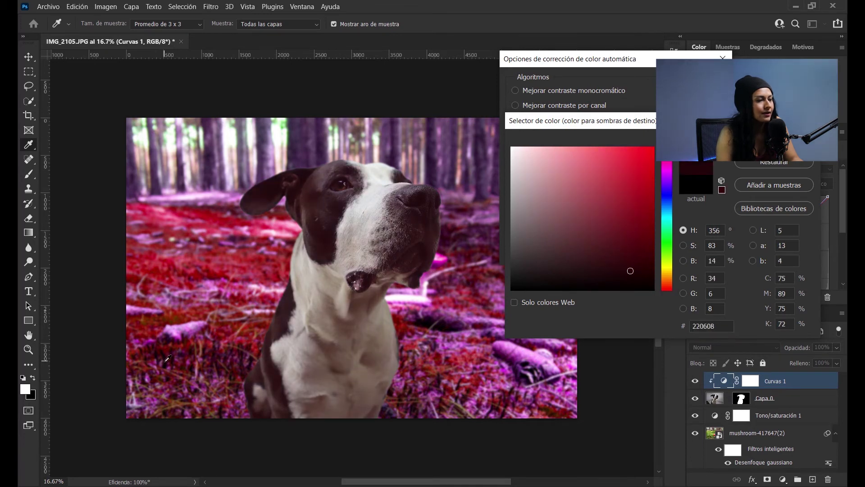
drag(169, 359, 169, 360)
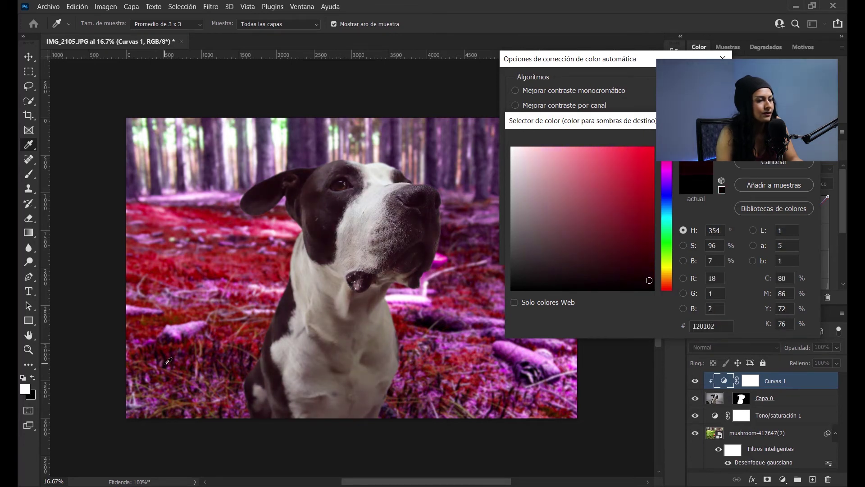
click(169, 359)
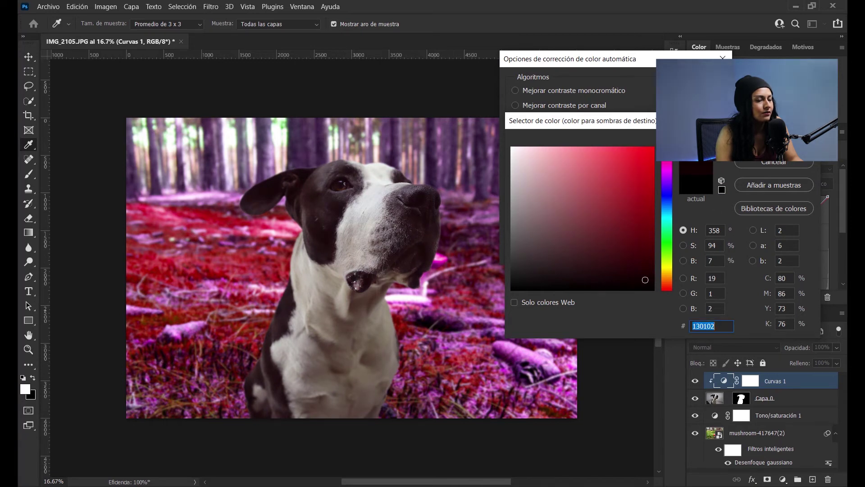
key(Return)
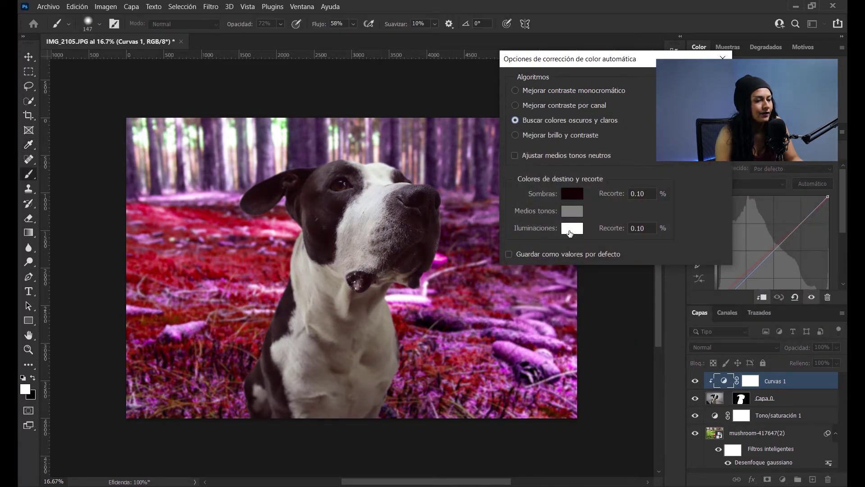
Set the highlight target to a light pink and apply the auto colour correction
click(570, 232)
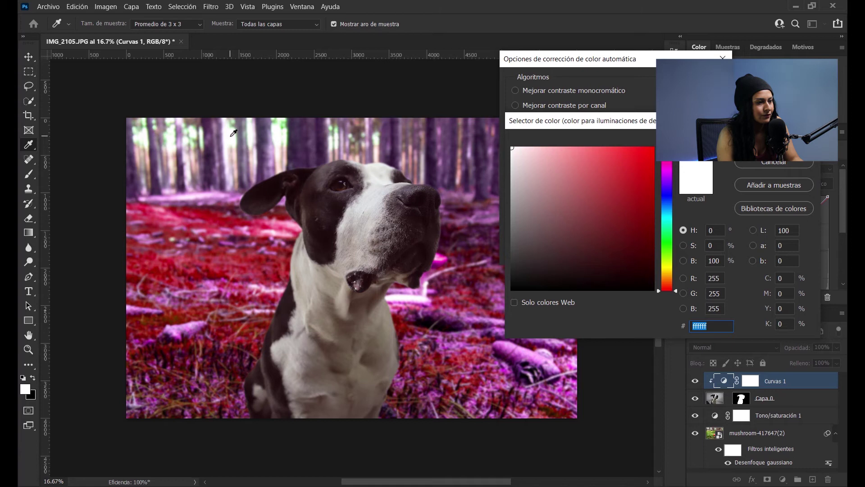
click(234, 132)
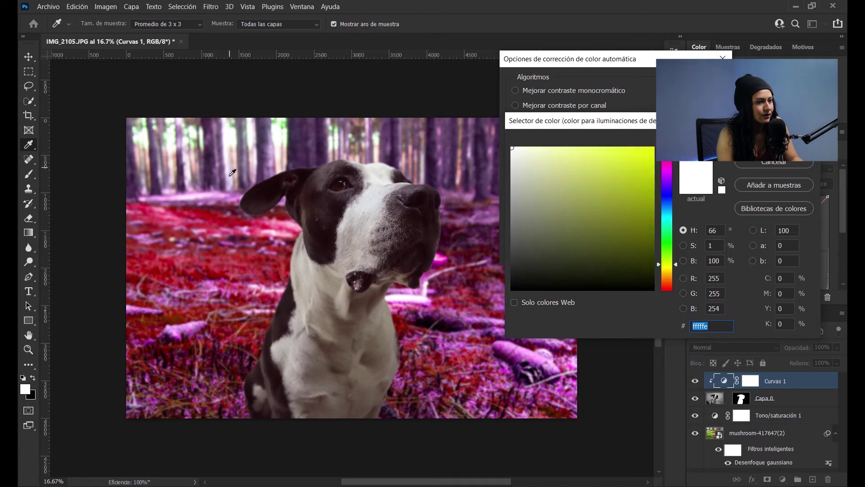
click(213, 194)
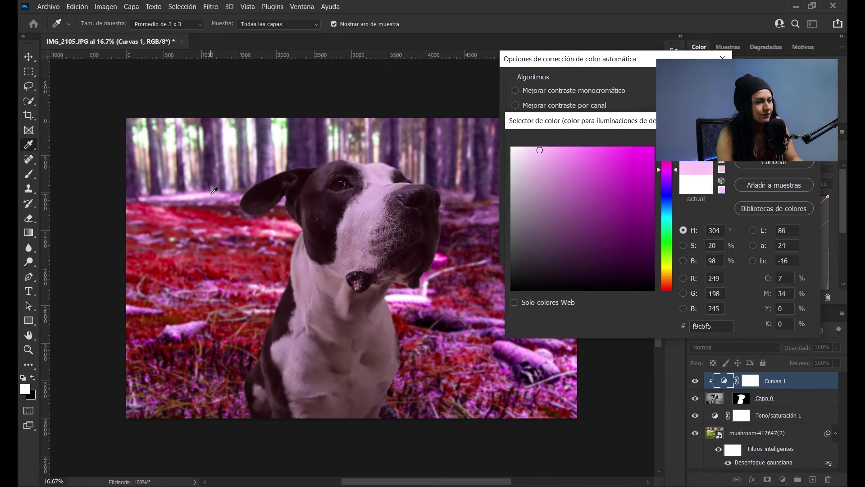
click(212, 192)
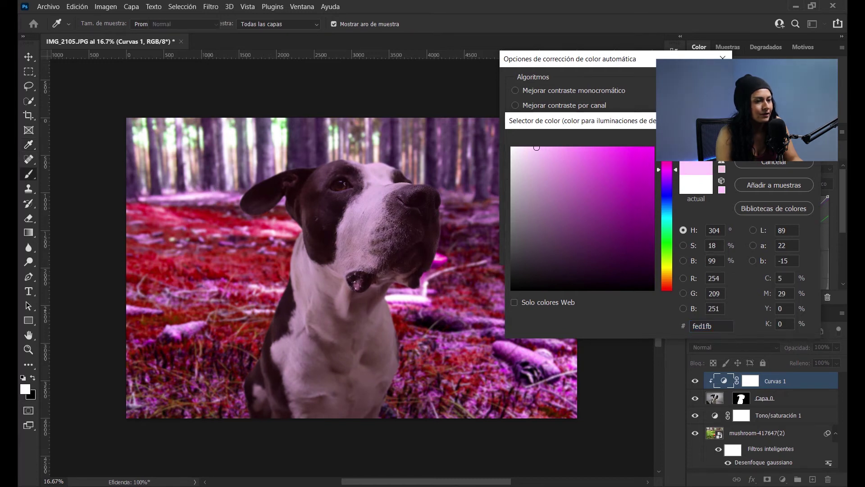
key(Return)
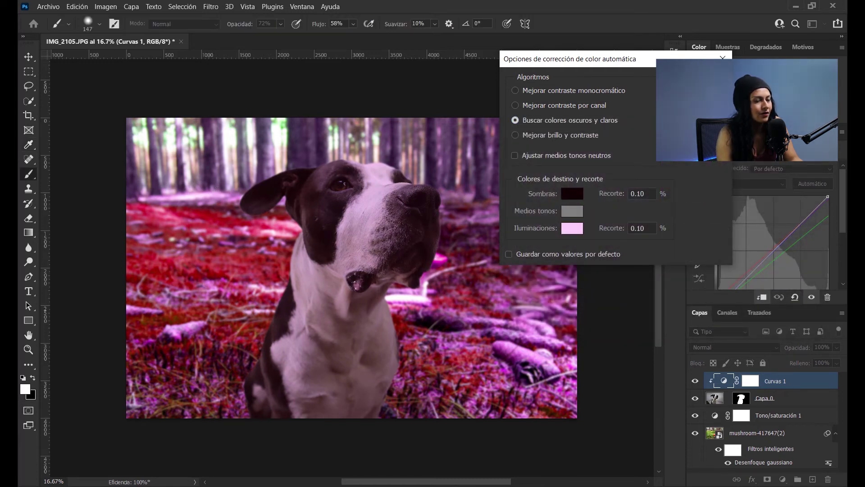
key(Return)
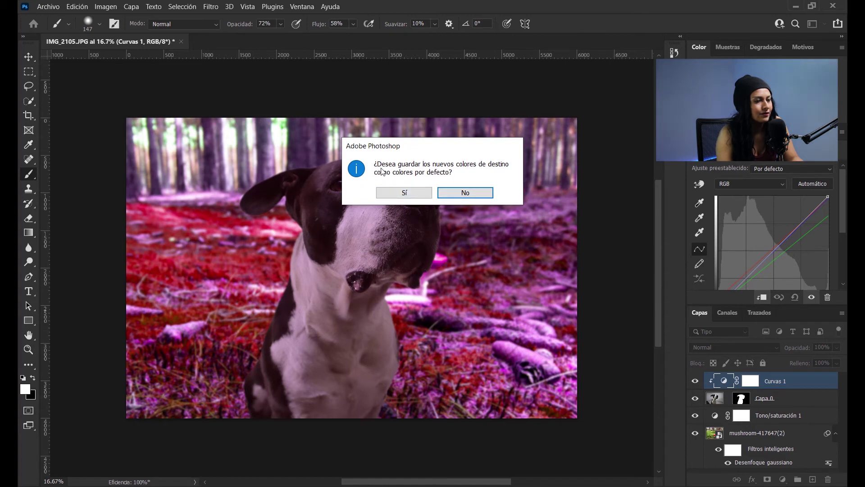
click(465, 192)
click(836, 347)
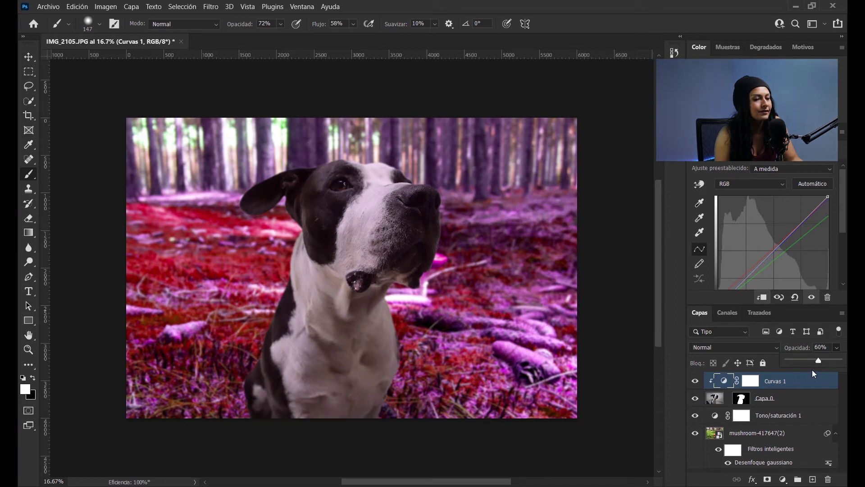
Lower the Curvas 1 layer opacity to 60%
drag(818, 361, 818, 361)
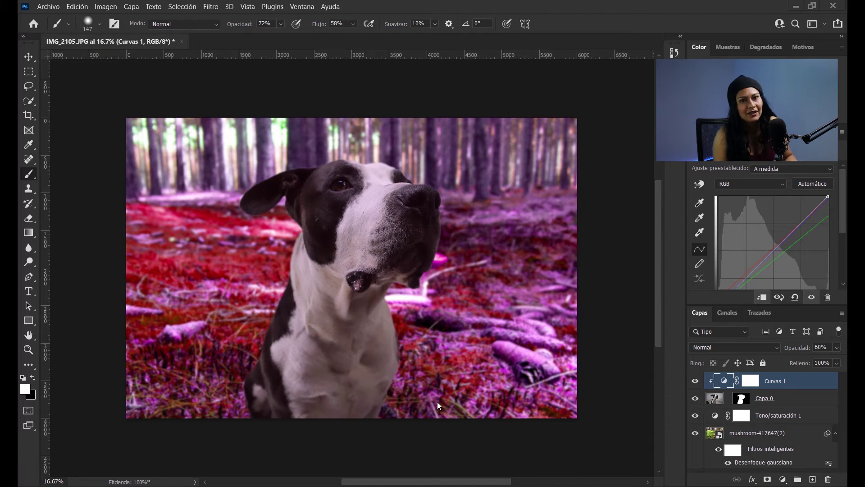
key(w)
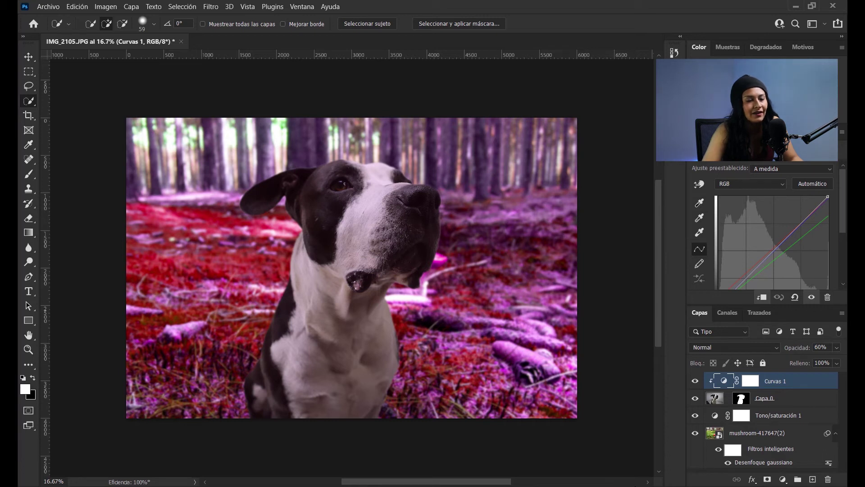
Create a new layer and draw a diagonal pen path from the bottom edge to the top
key(g)
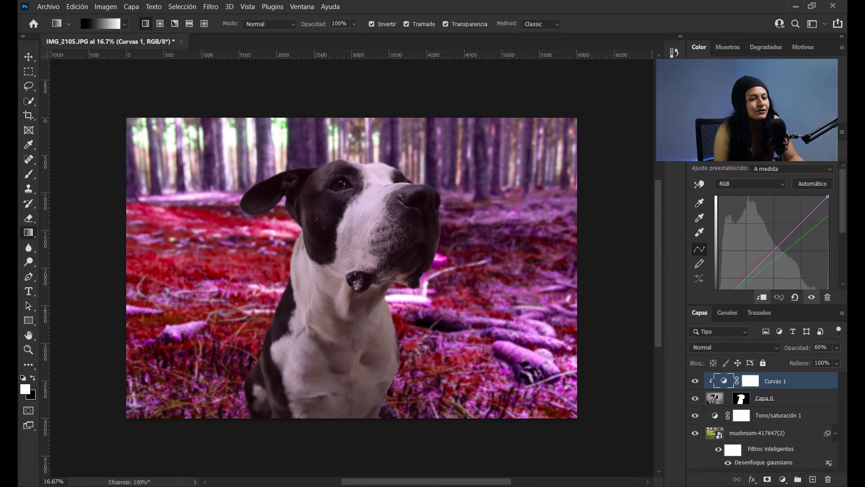
click(813, 479)
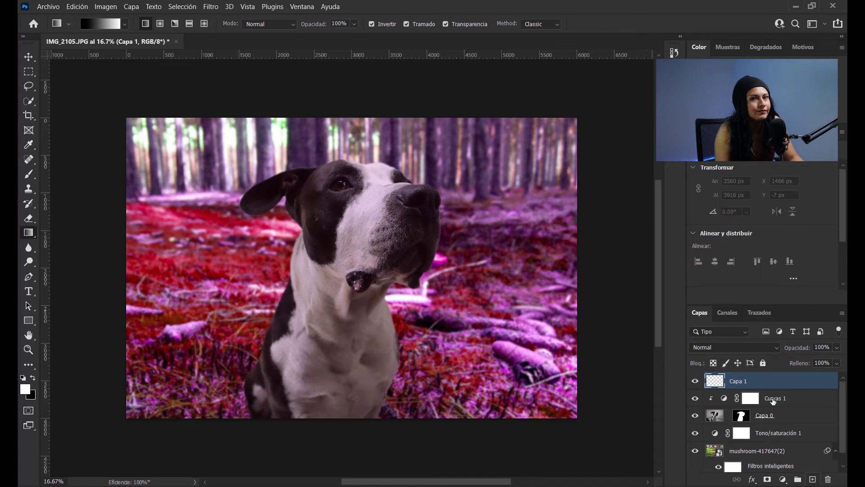
click(29, 277)
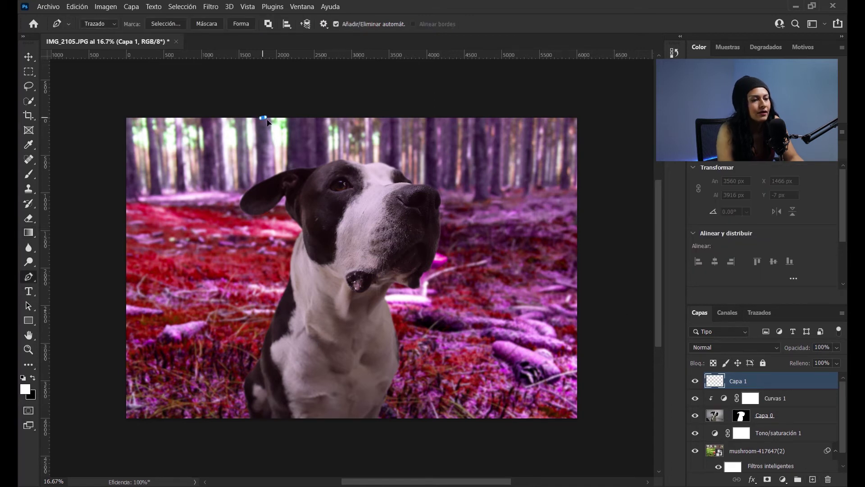
drag(497, 419, 526, 385)
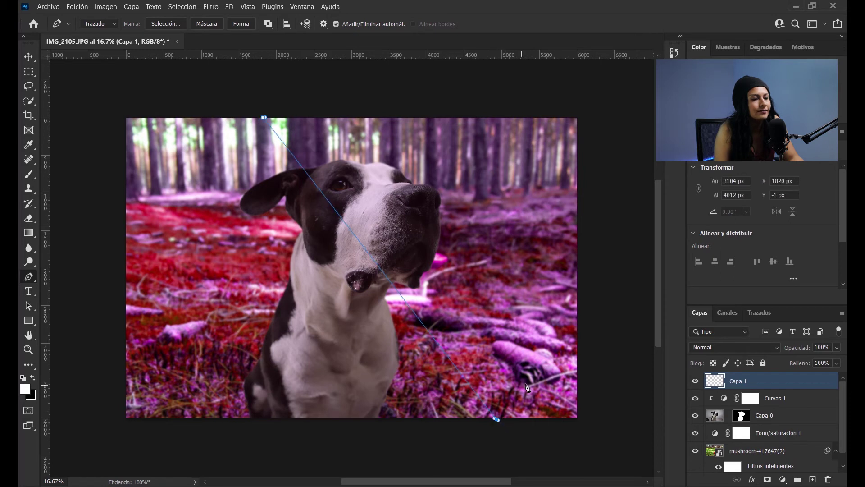
click(282, 118)
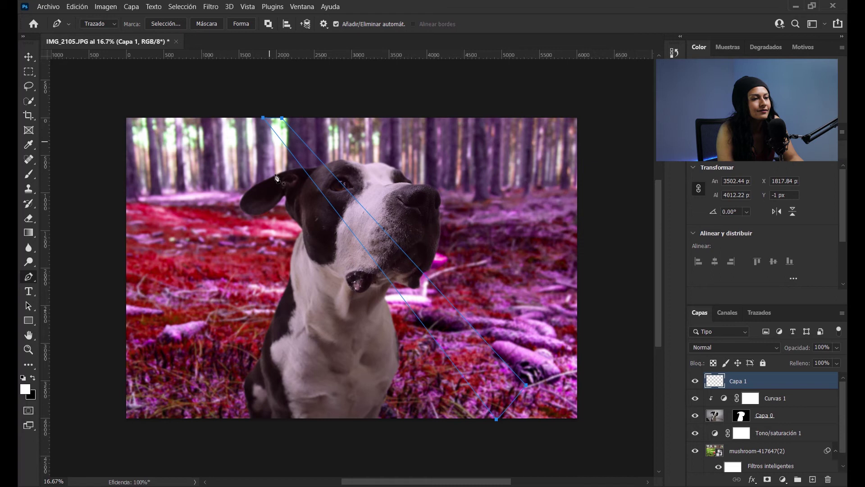
Turn the path into an unfeathered selection, fill it with white, and deselect
right_click(261, 120)
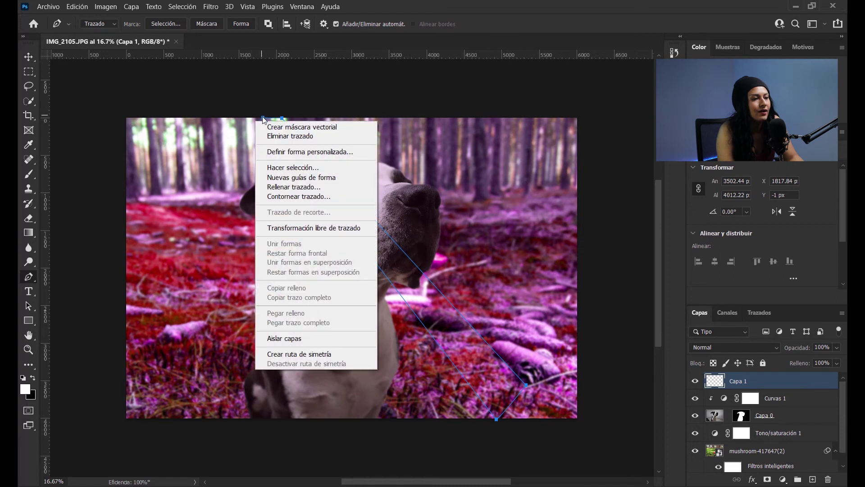
click(295, 169)
click(537, 139)
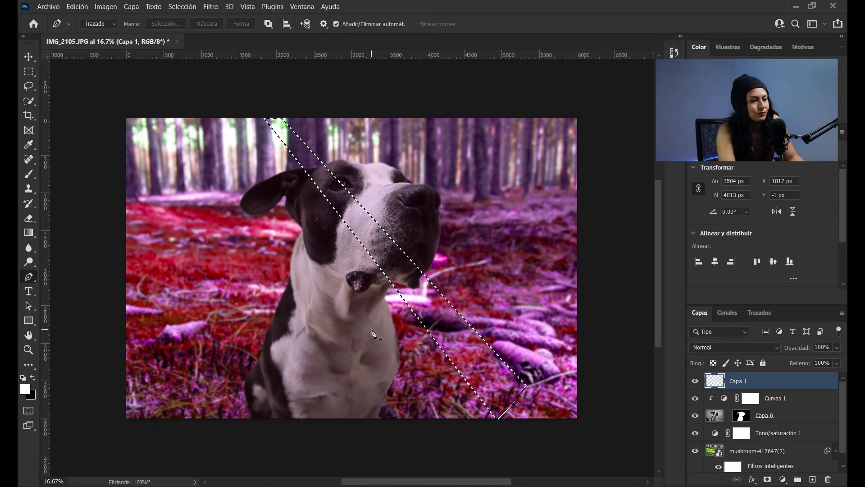
key(alt+BackSpace)
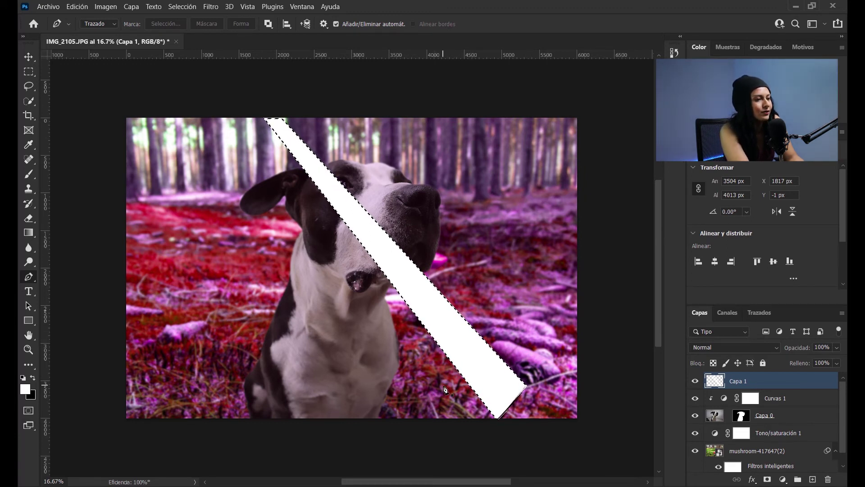
key(ctrl+d)
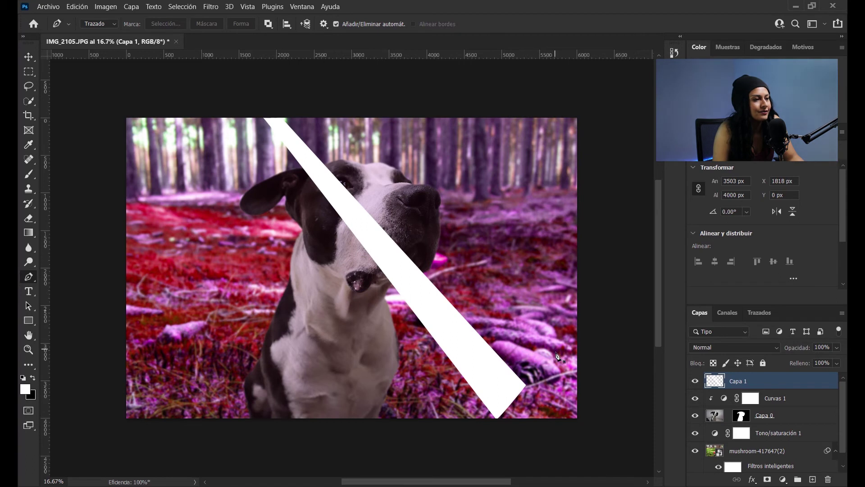
Mask the white stripe with a diagonal gradient so it fades toward the bottom
click(766, 480)
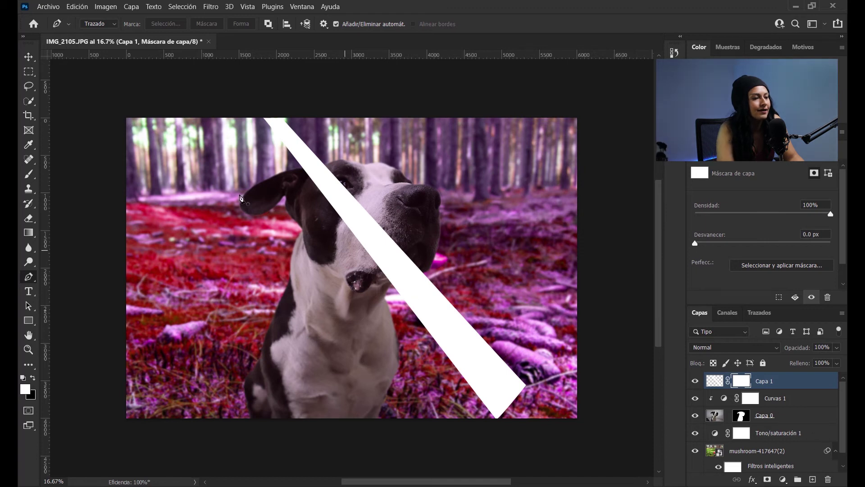
click(29, 233)
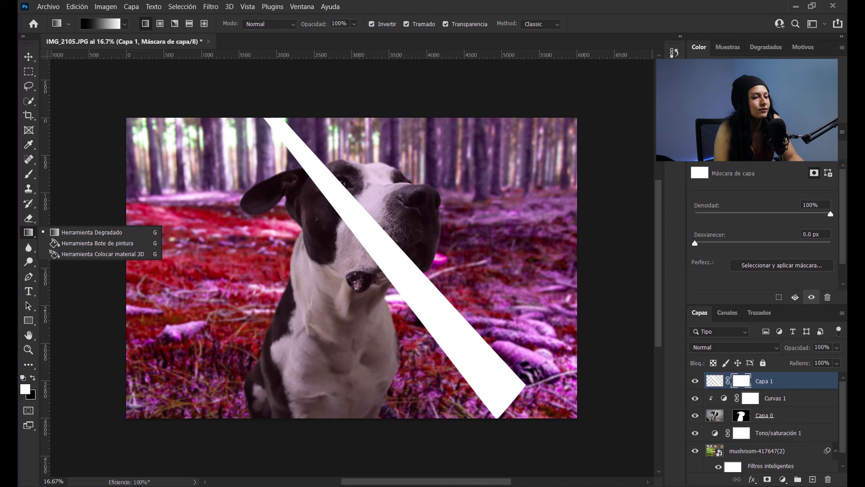
click(518, 403)
drag(516, 404, 398, 271)
click(726, 386)
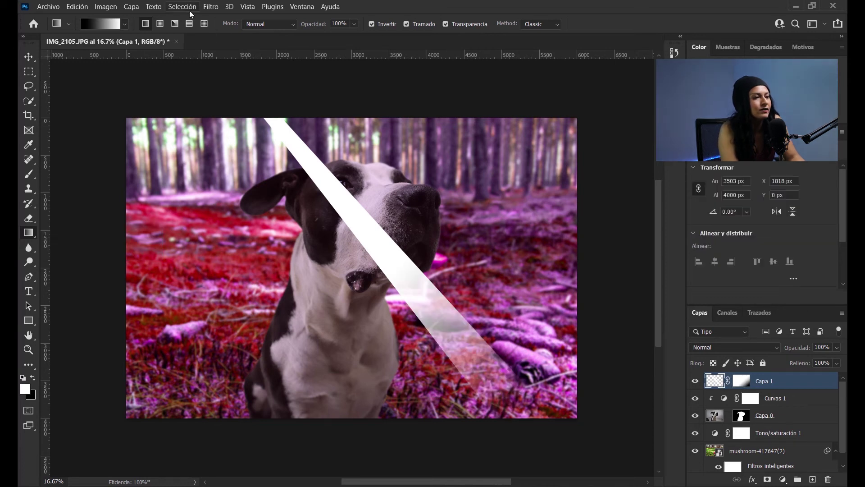
Apply a 72.6-pixel Gaussian Blur (Desenfoque gaussiano) to the stripe on Capa 1
click(214, 11)
mouse_move(228, 141)
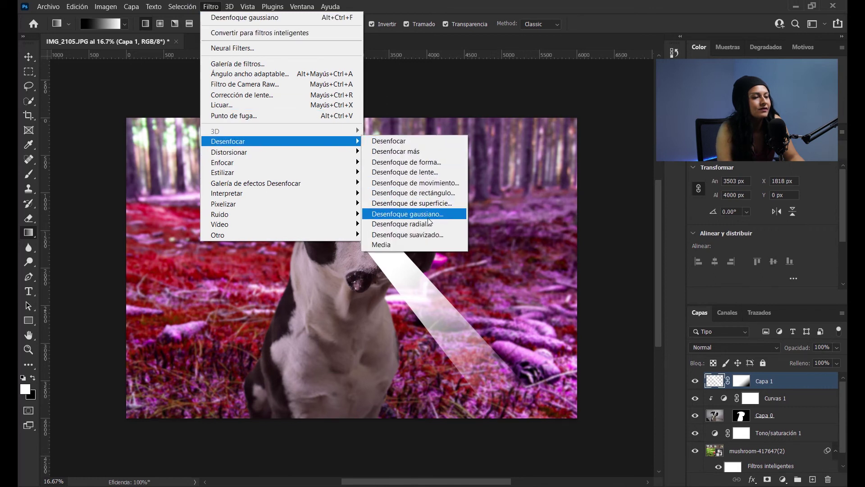
click(430, 219)
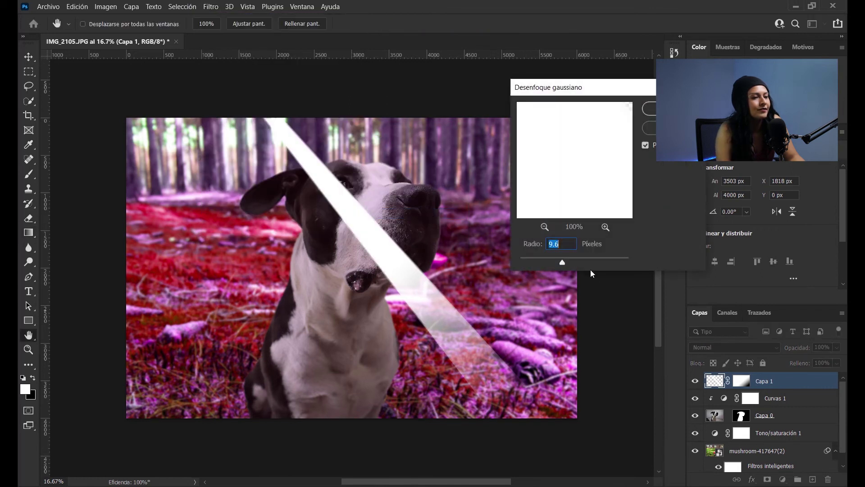
drag(566, 261, 585, 262)
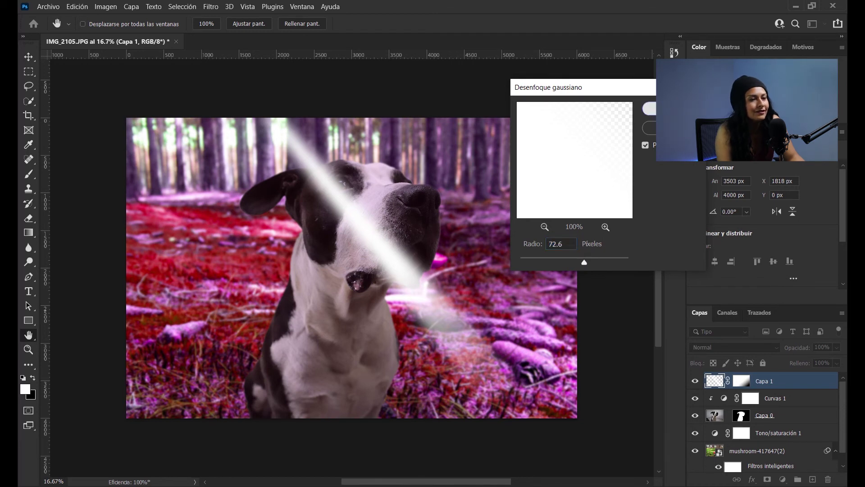
key(Return)
key(g)
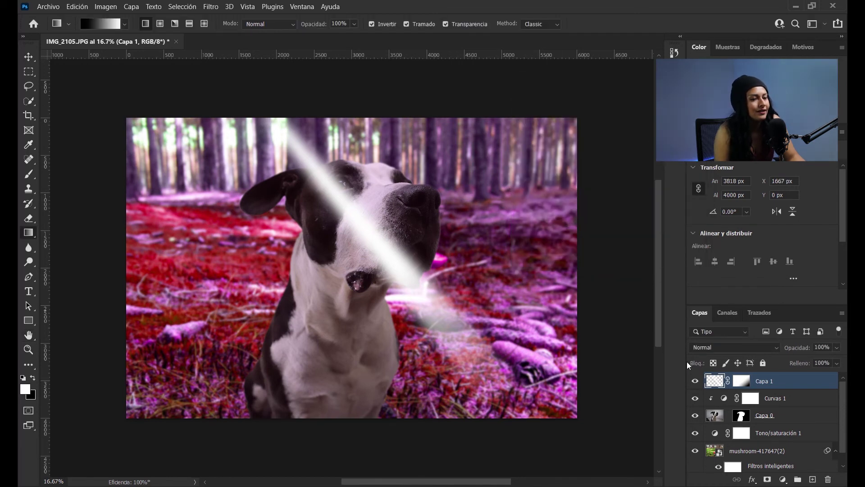
Set Capa 1's blend mode to Luz suave and duplicate the beam layer
click(772, 348)
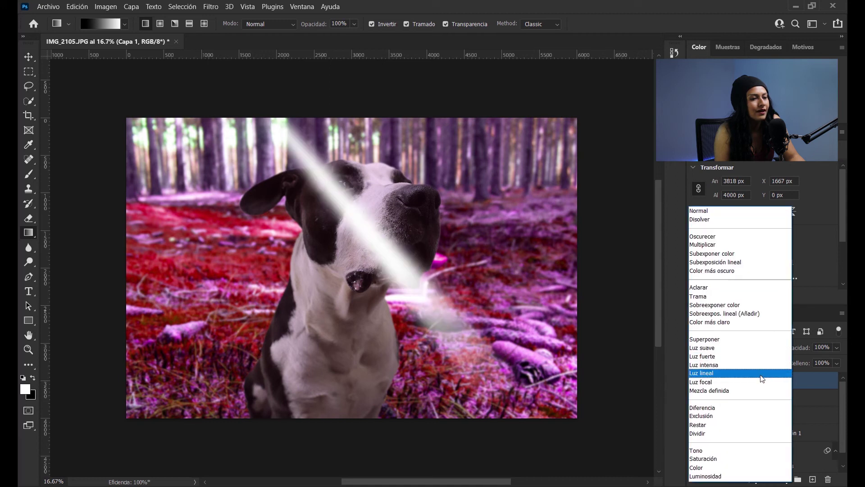
click(741, 348)
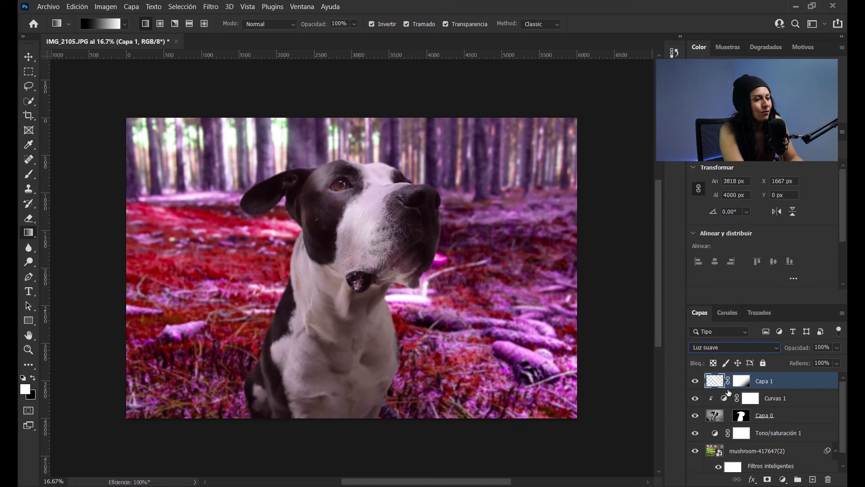
key(ctrl+j)
key(ctrl+j)
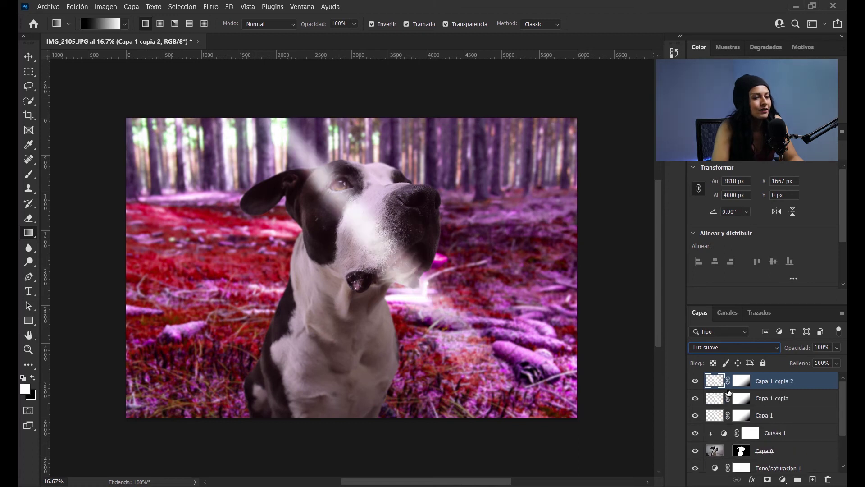
Shift the first beam copy to the left and tilt it slightly
key(ctrl+t)
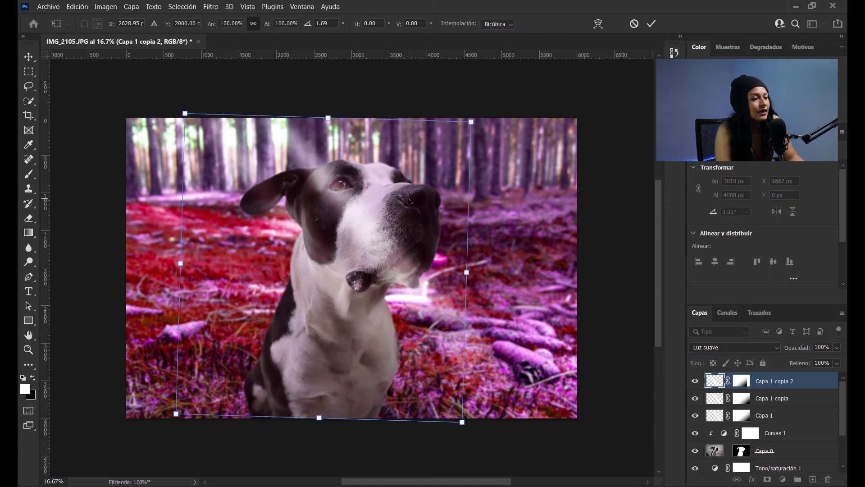
key(ctrl+z)
drag(515, 134, 457, 137)
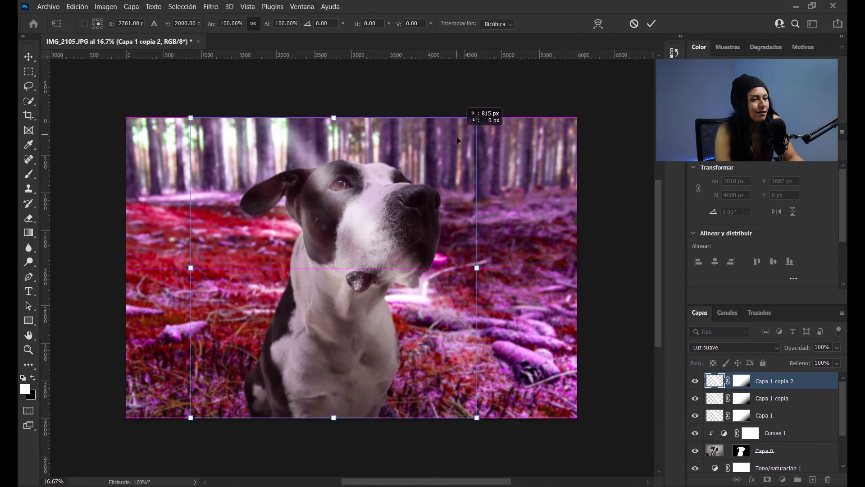
drag(502, 118, 518, 98)
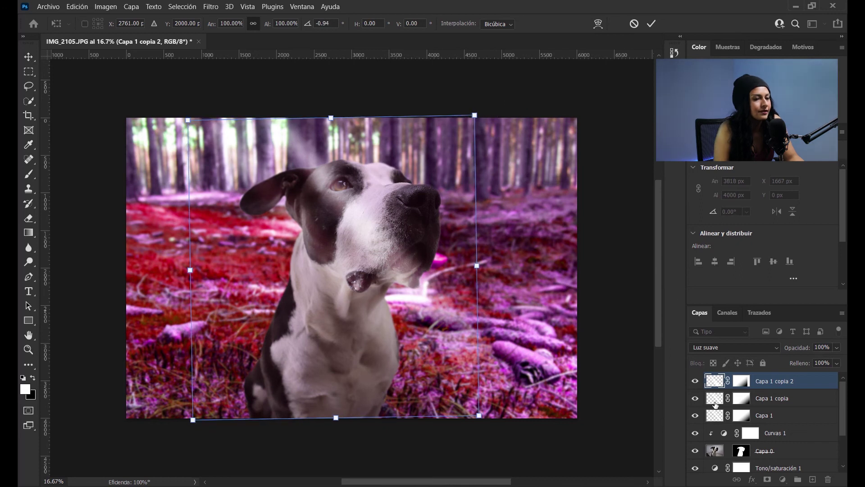
key(Return)
Move the other beam copy to the left side and tilt it clockwise
click(716, 404)
key(ctrl+t)
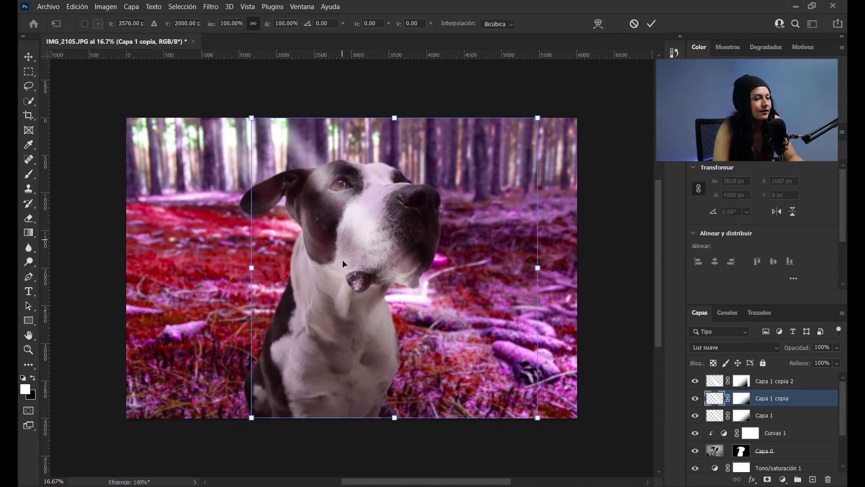
drag(345, 251, 355, 265)
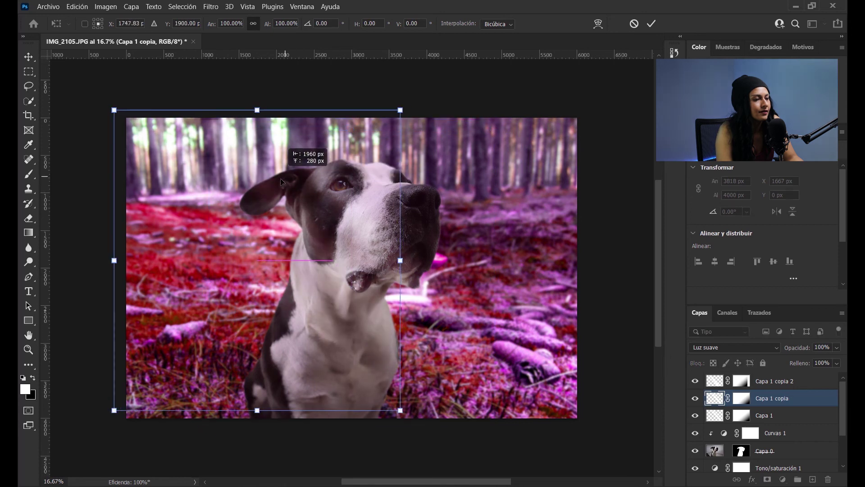
drag(428, 199, 285, 184)
drag(437, 104, 464, 97)
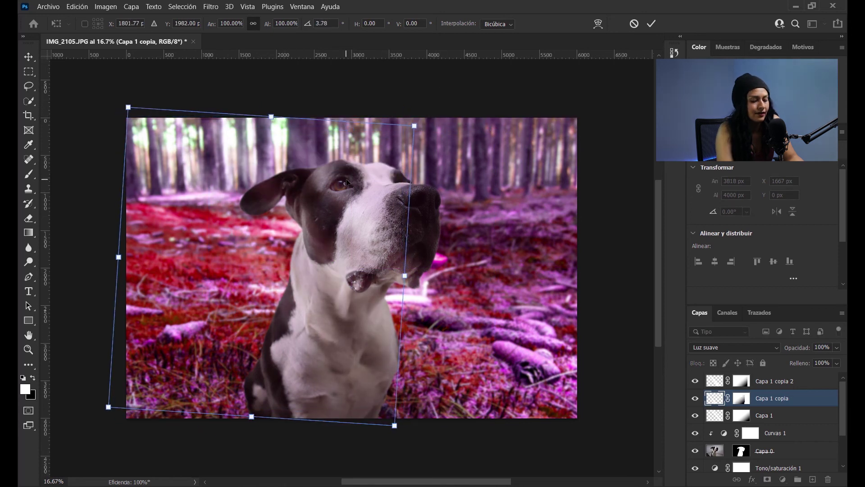
key(Escape)
key(g)
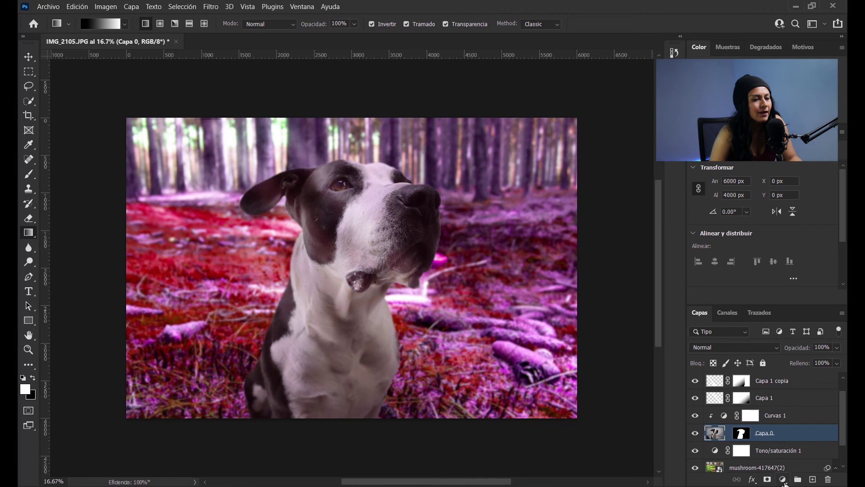
Add an Exposición adjustment on the dog with exposure +0.94 and gamma correction 1.57
click(783, 480)
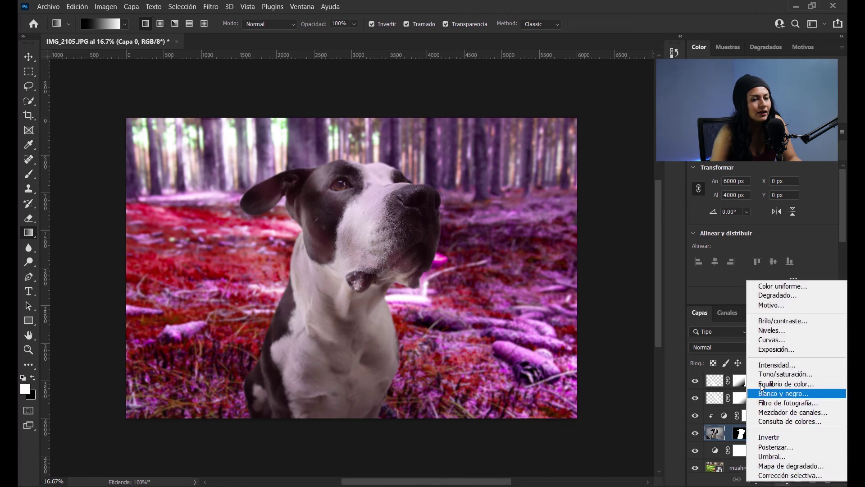
click(782, 351)
drag(763, 199, 772, 197)
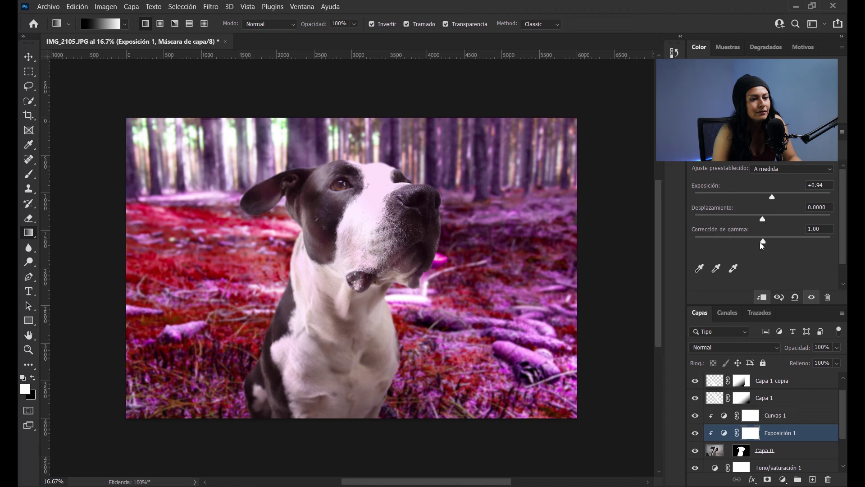
drag(761, 240, 751, 242)
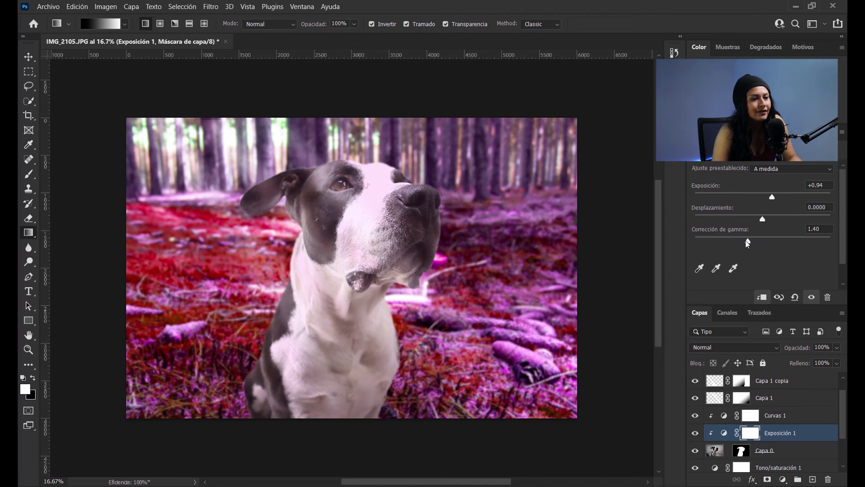
drag(746, 244, 742, 243)
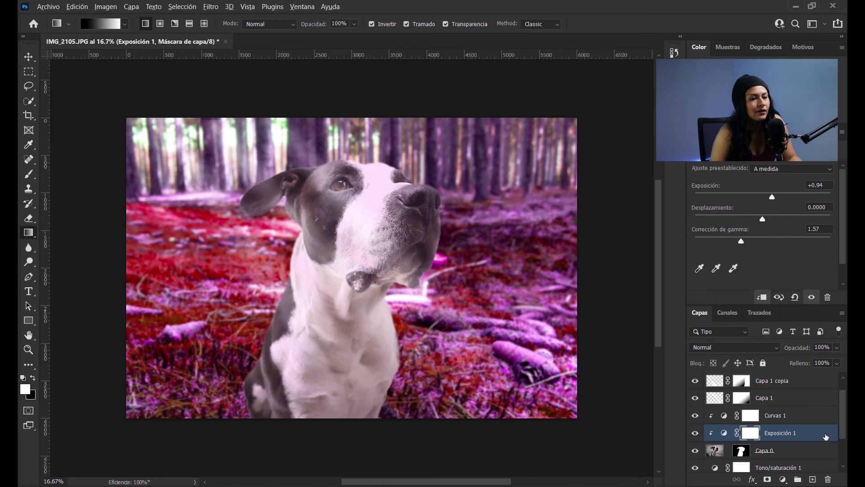
key(ctrl+0)
double_click(828, 435)
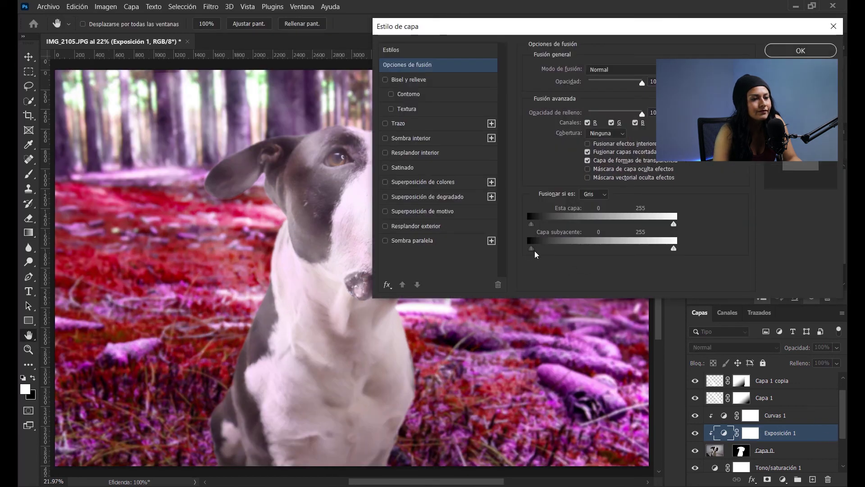
Split Exposición 1's Capa subyacente black slider to 0/83 in its blending options
drag(535, 249, 561, 249)
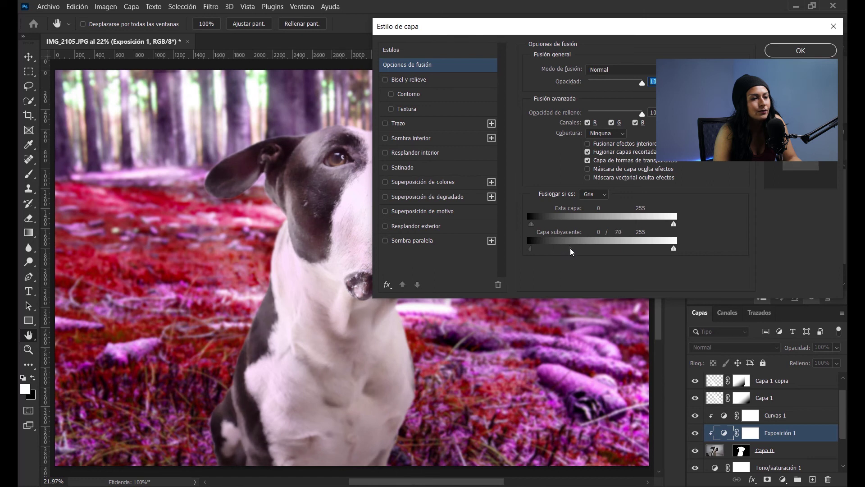
drag(644, 28, 592, 75)
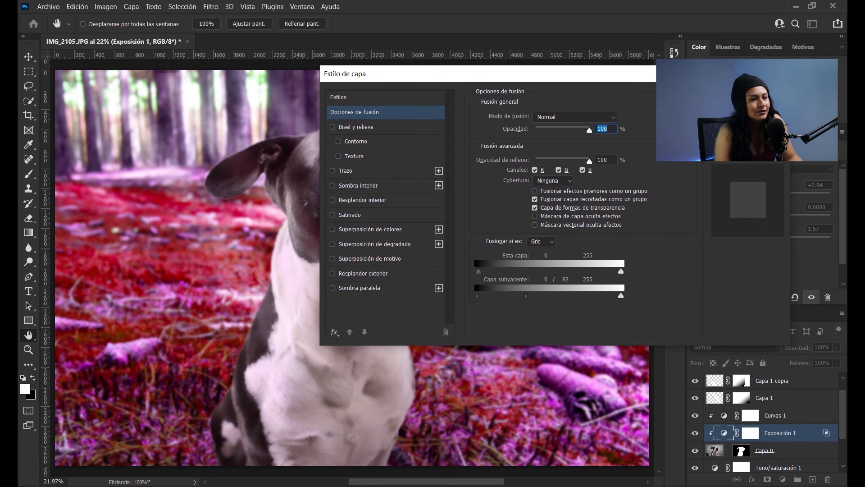
key(Return)
key(g)
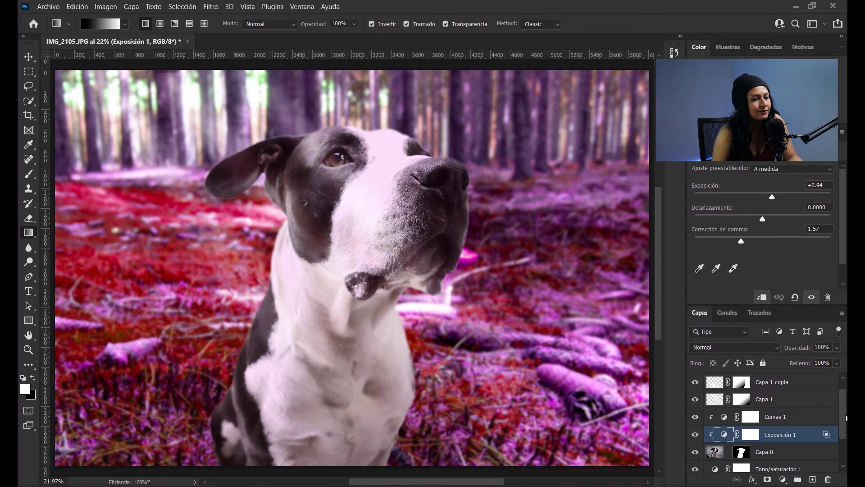
scroll(842, 424, down, 1)
click(750, 427)
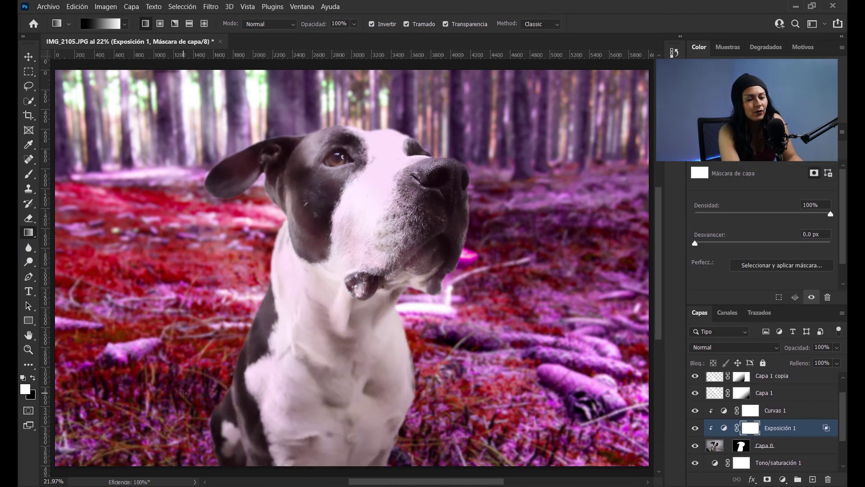
Invert the Exposición 1 mask and paint white over the dog's muzzle and left neck edge
key(ctrl+i)
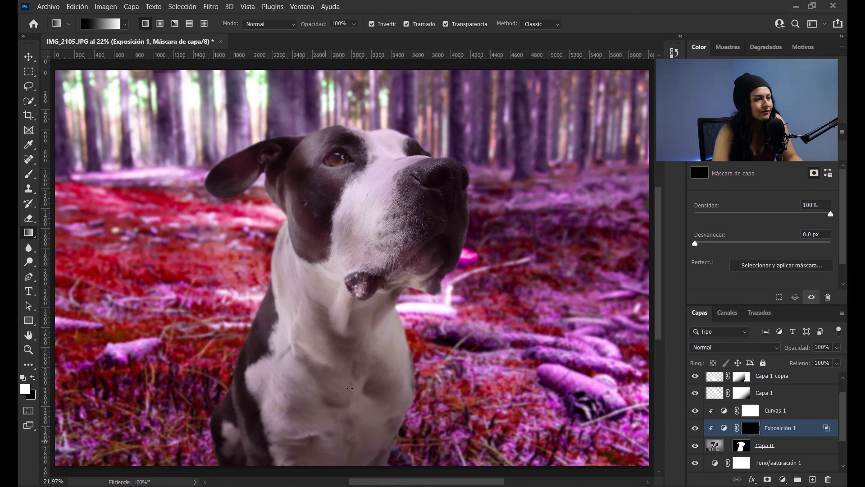
key(b)
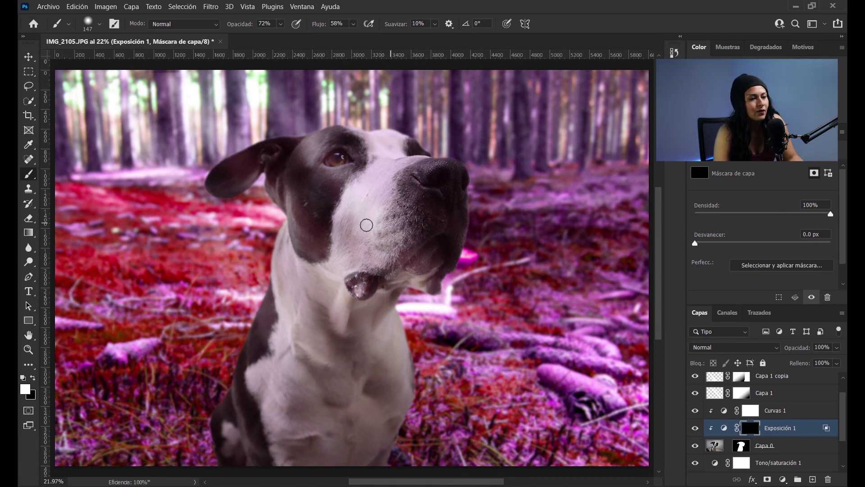
mouse_move(367, 200)
mouse_down()
mouse_move(393, 224)
mouse_move(343, 284)
mouse_up()
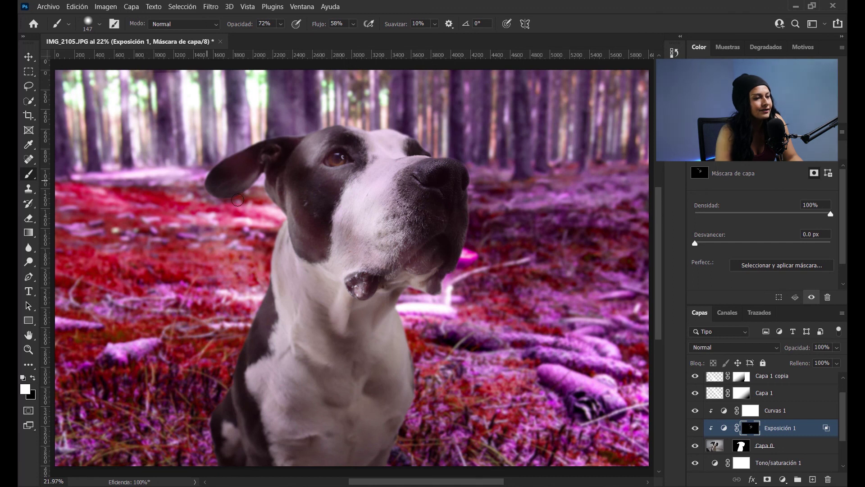
drag(281, 239, 280, 343)
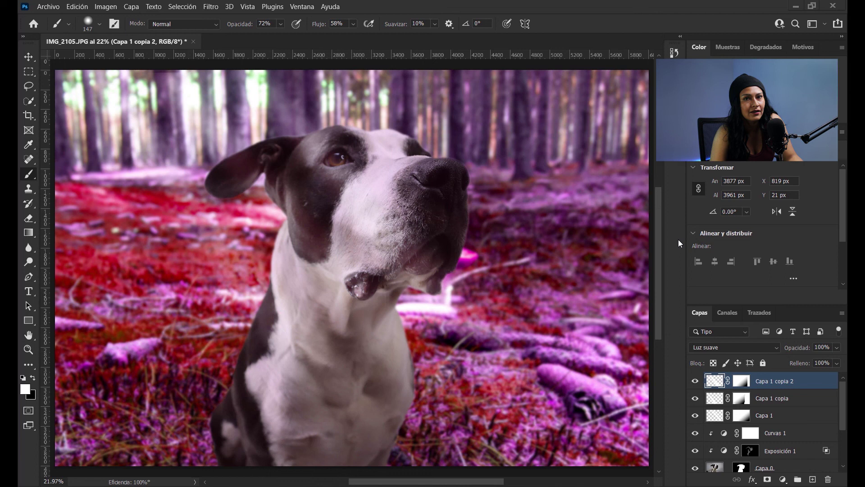
Add a Filtro de fotografía adjustment layer with a red-pink filter colour
click(783, 479)
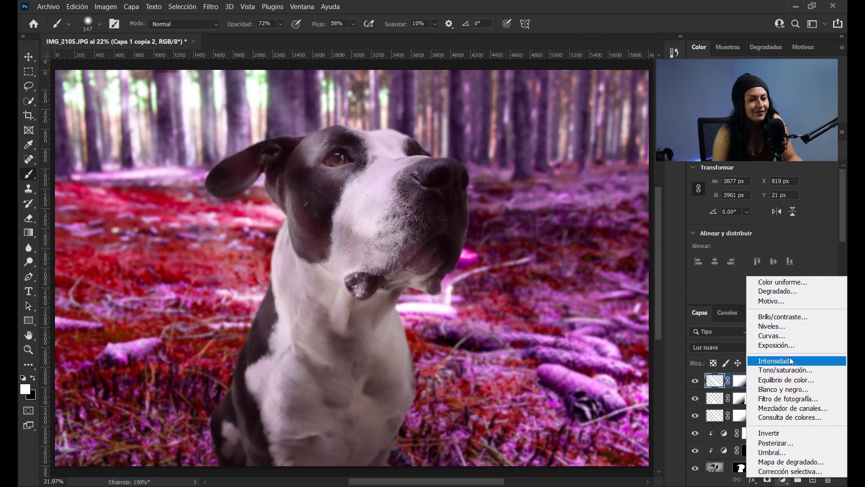
click(790, 399)
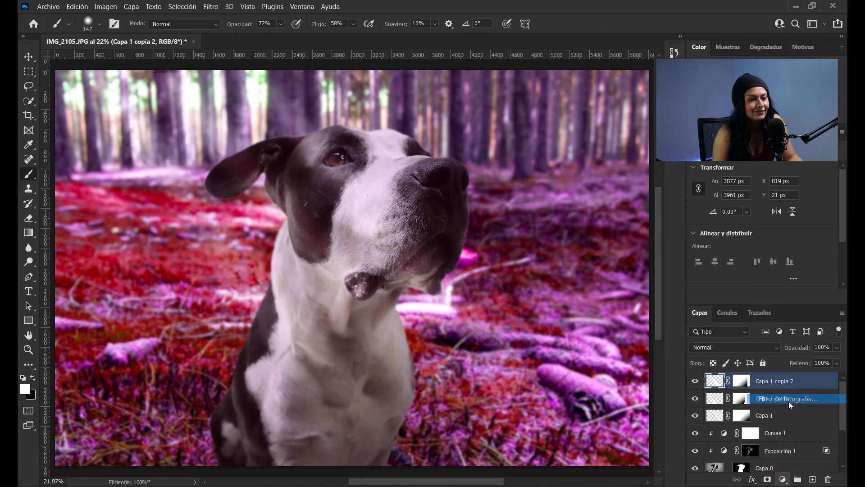
click(731, 186)
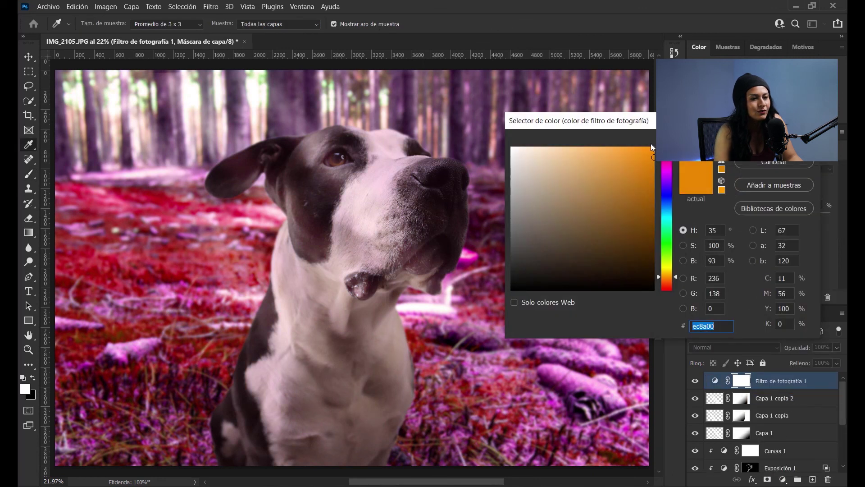
drag(665, 169, 666, 153)
click(641, 161)
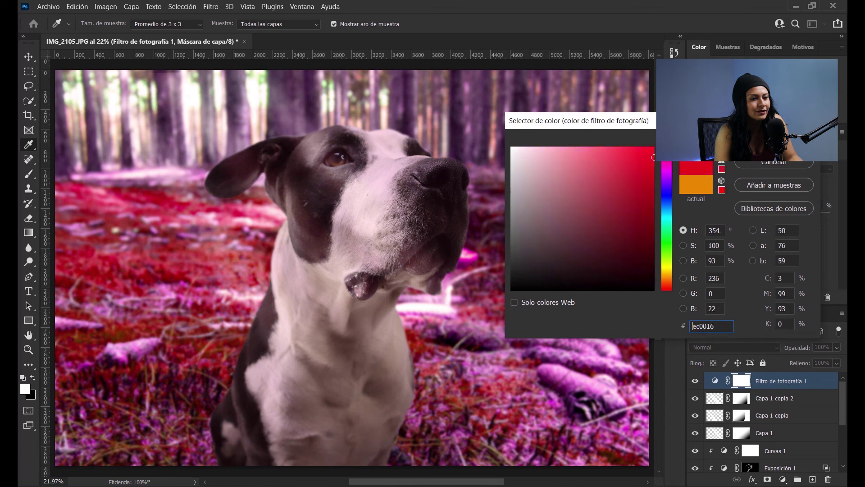
click(643, 171)
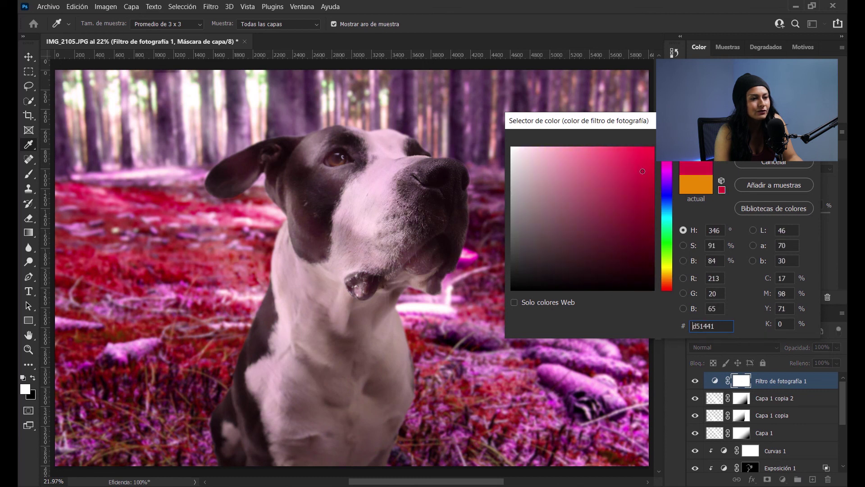
key(Return)
Lower the photo filter layer's opacity to 23%
click(836, 348)
drag(839, 361, 815, 366)
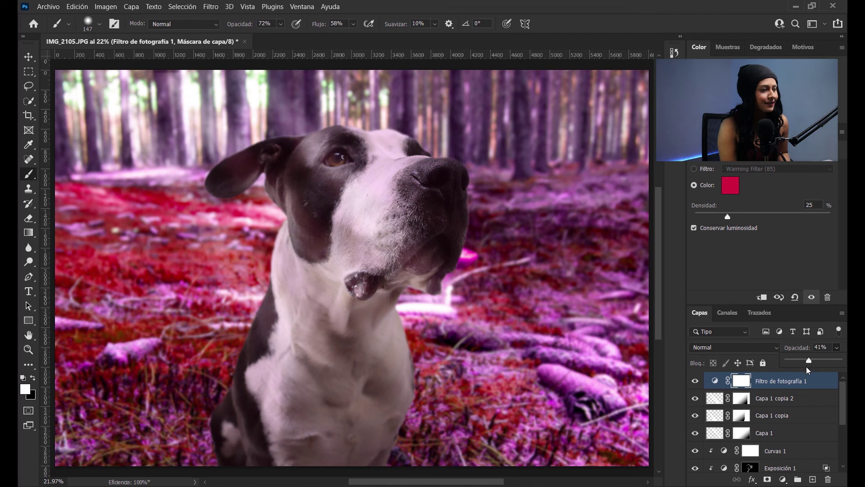
drag(809, 360, 799, 360)
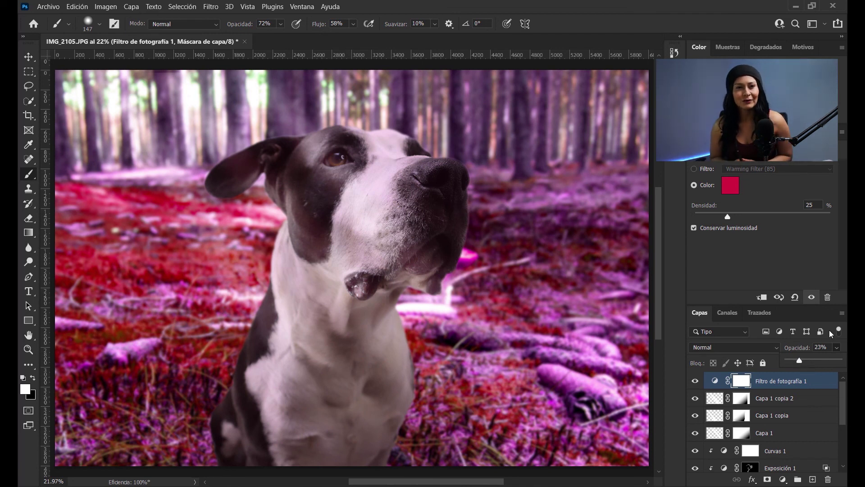